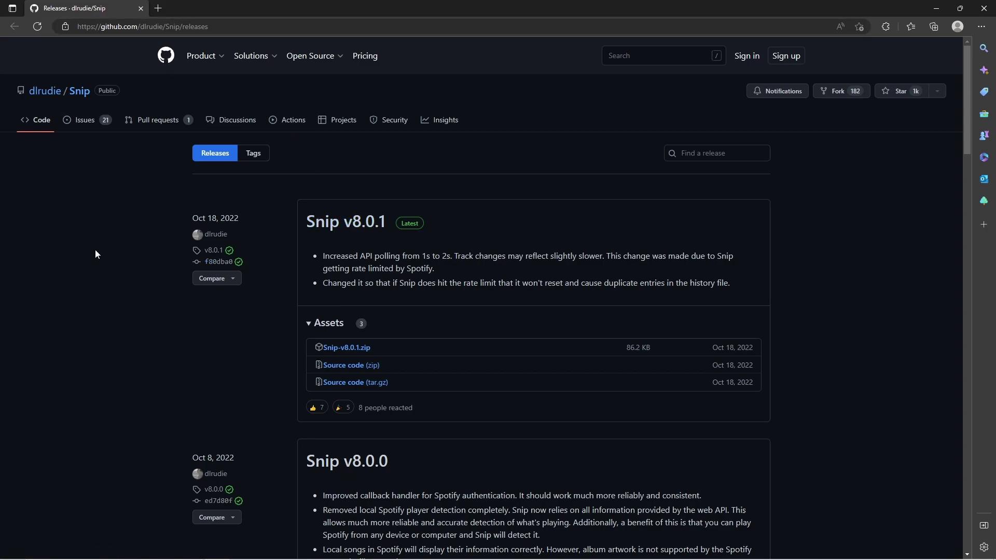
- Download Snip-v8.0.1.zip from the Snip v8.0.1 release assets on GitHub
left_click(344, 348)
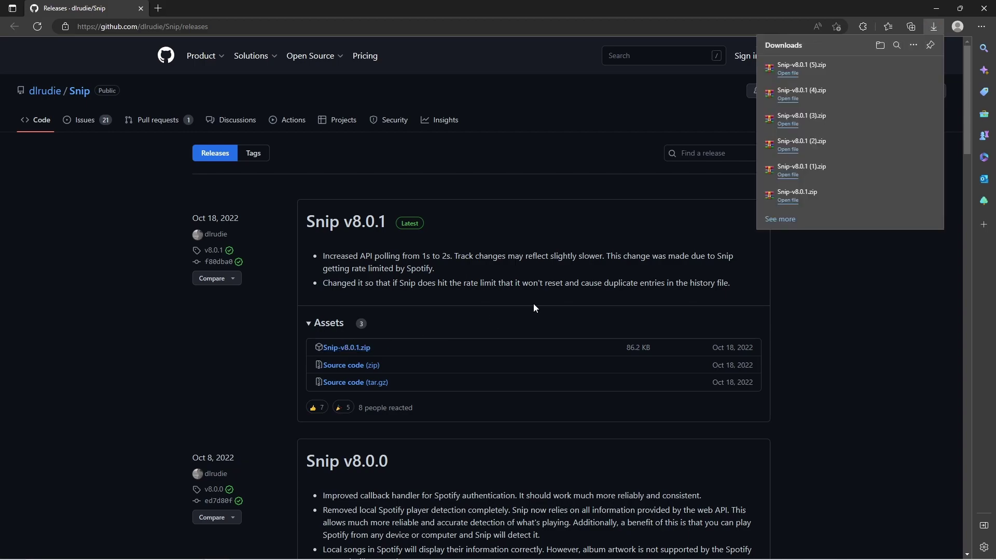
- Open the downloaded Snip archive in WinRAR and clear the browser off the desktop
left_click(787, 73)
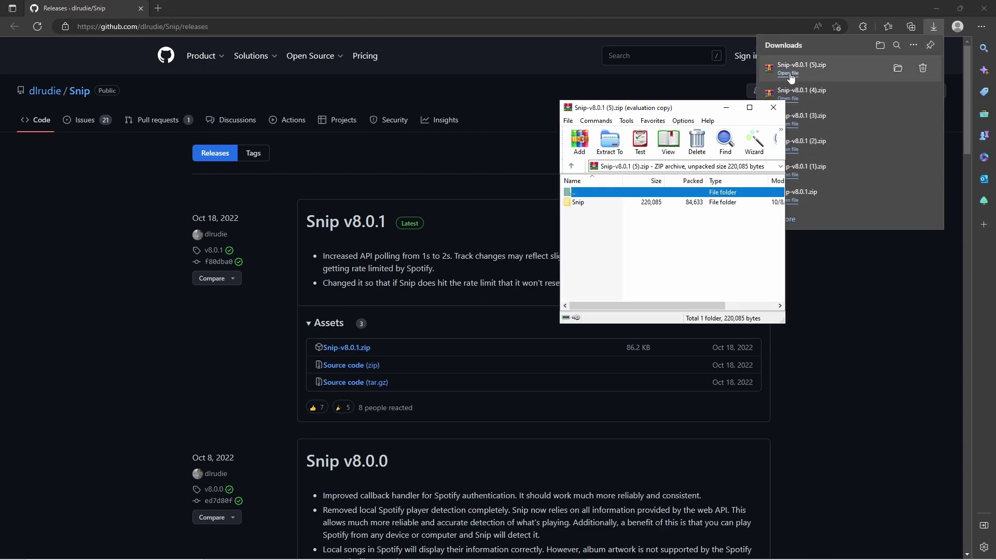
left_click(936, 8)
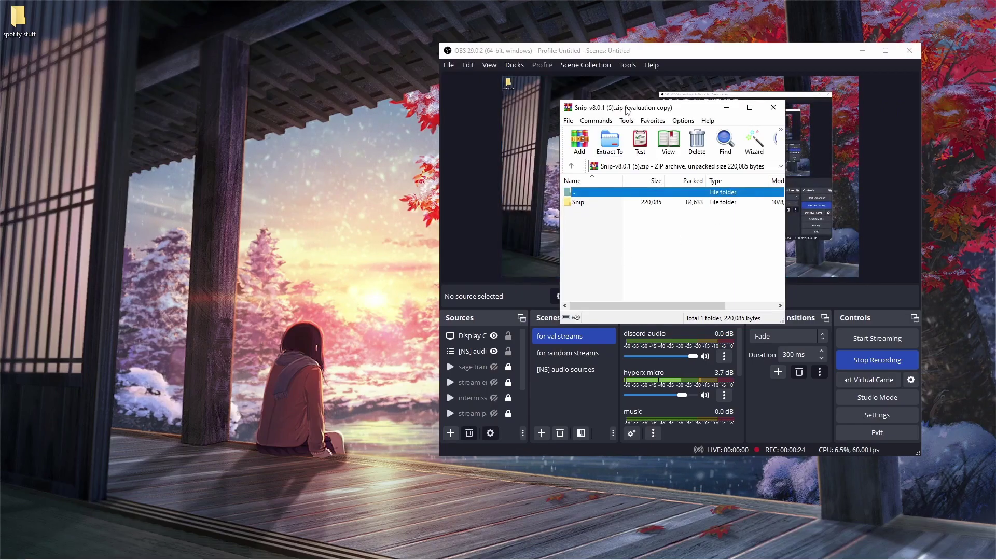
left_click_drag(250, 45, 250, 45)
- Create a new desktop folder named snip
right_click(96, 278)
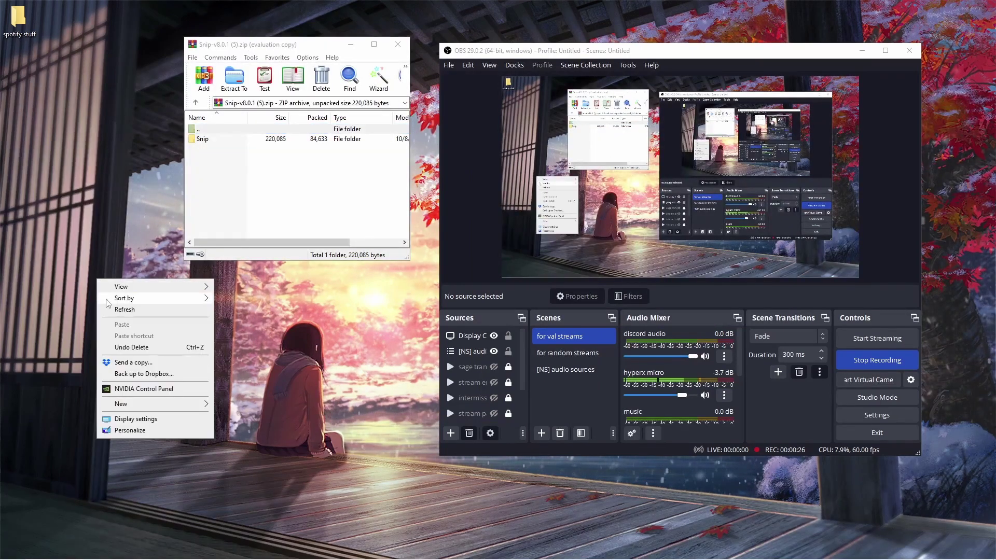
mouse_move(135, 402)
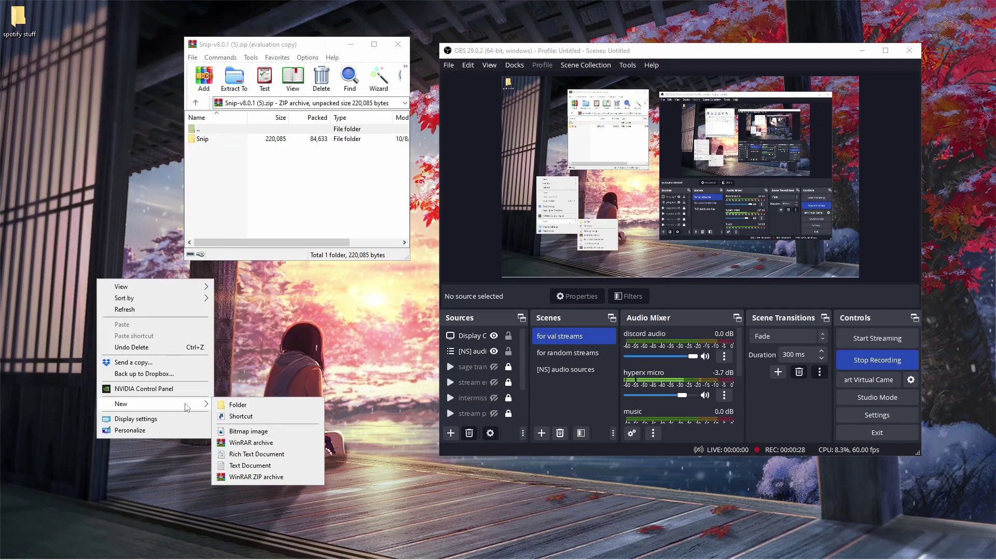
left_click(235, 404)
type("snip")
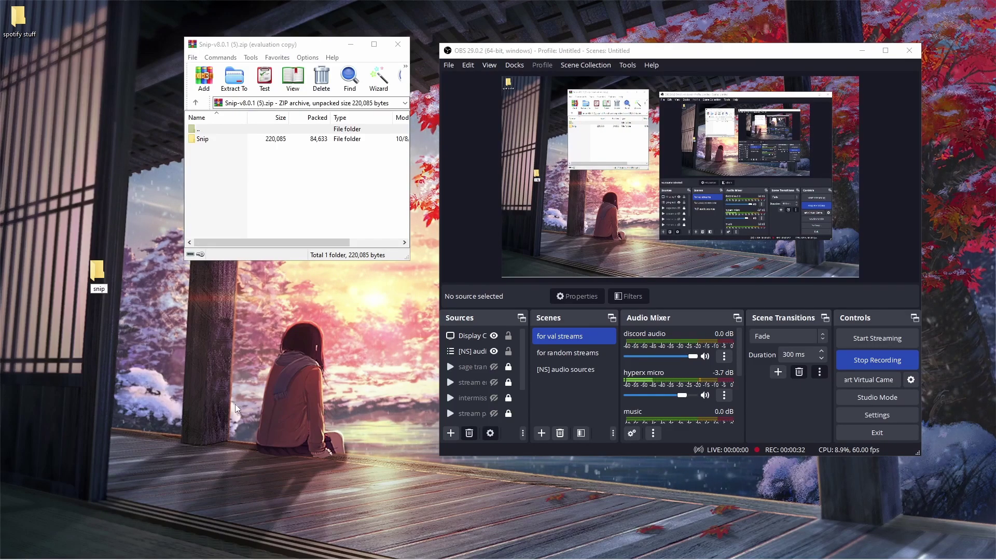
key("Return")
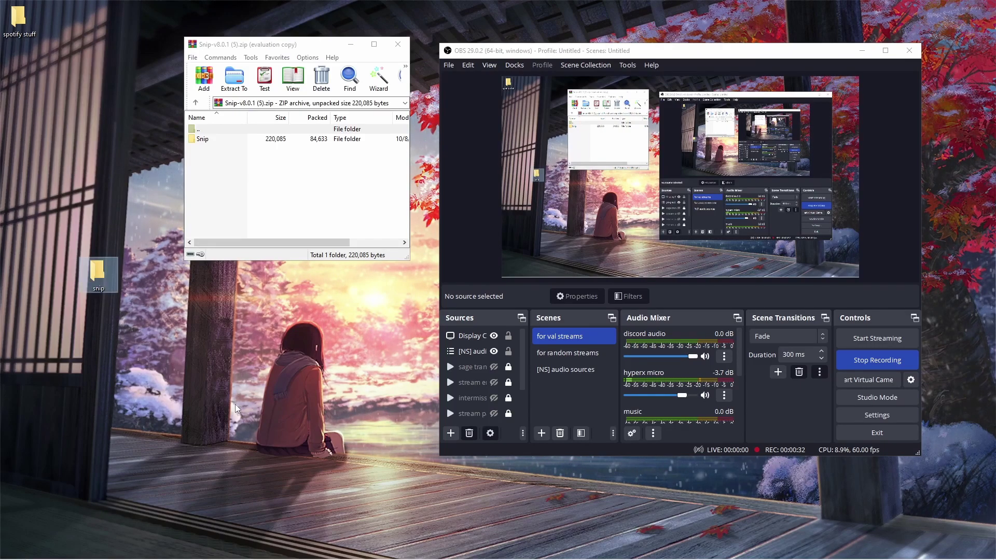
- Extract all files from the archive's Snip folder into the snip folder, then close WinRAR
left_click(303, 170)
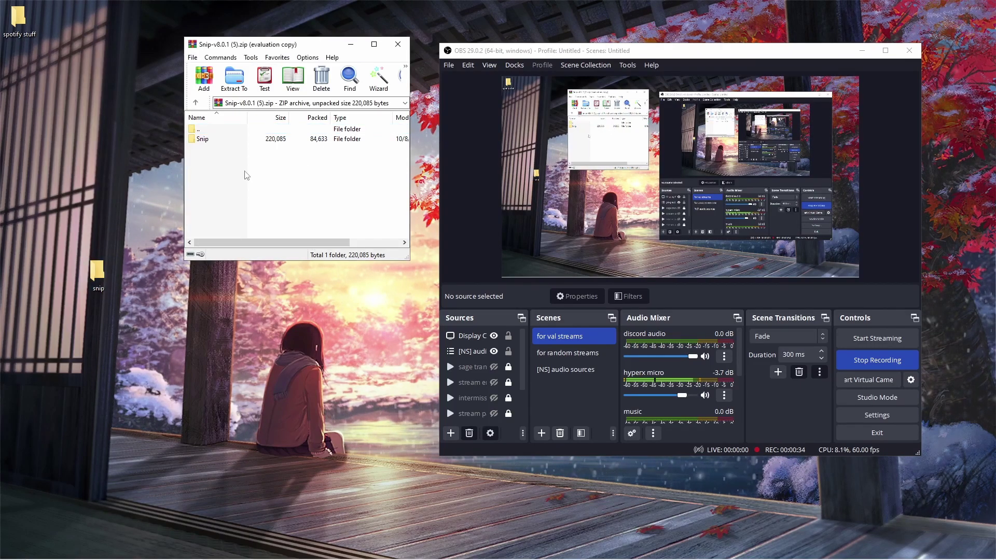
double_click(295, 140)
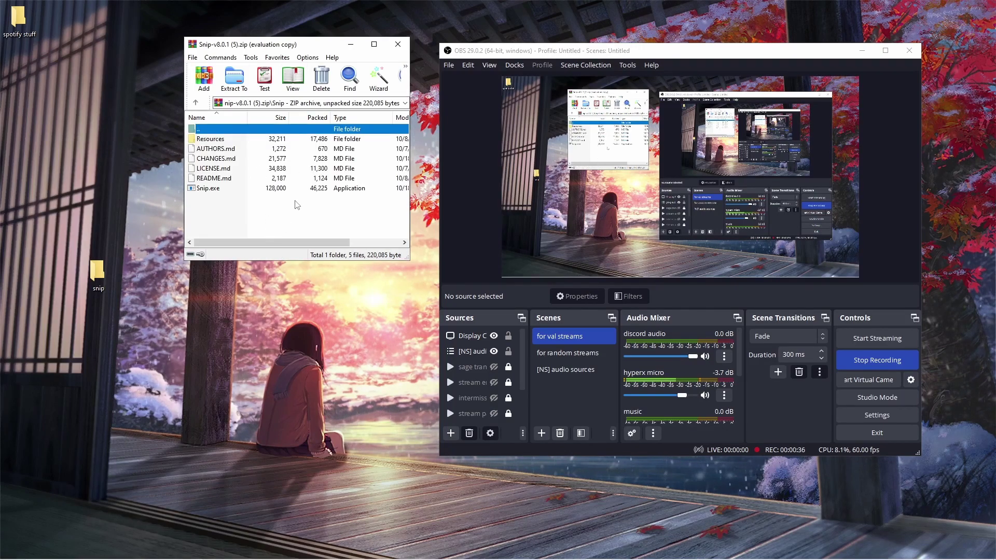
left_click_drag(294, 203, 292, 141)
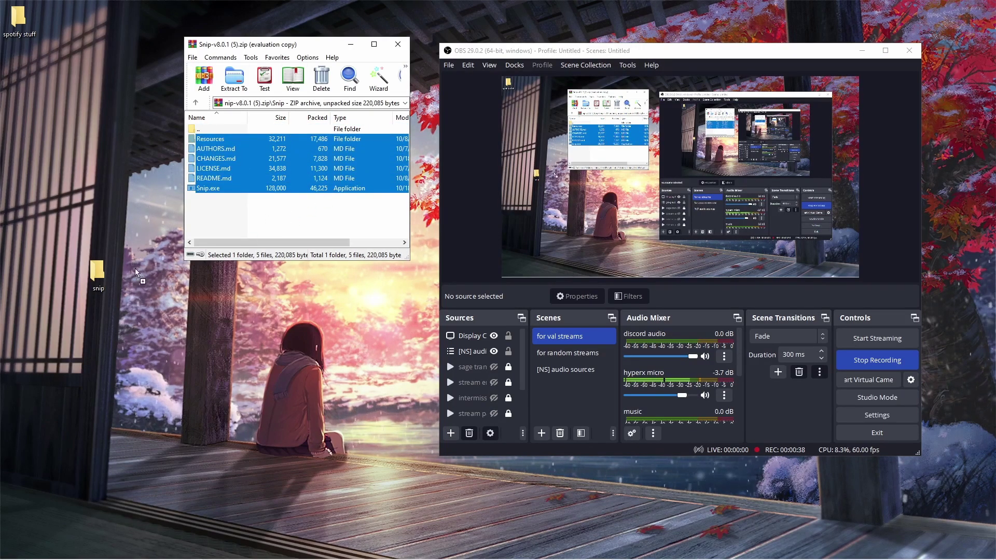
left_click(100, 273)
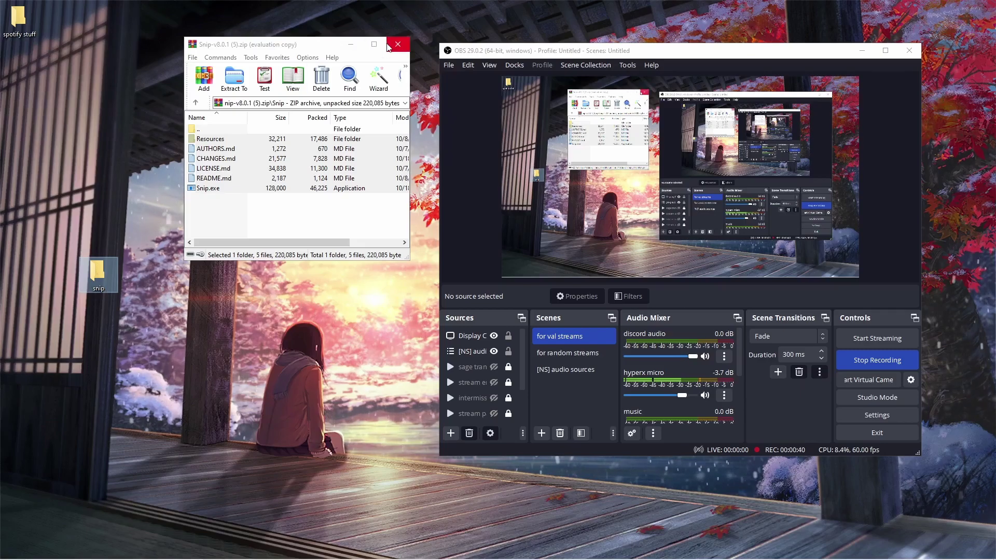
left_click(398, 45)
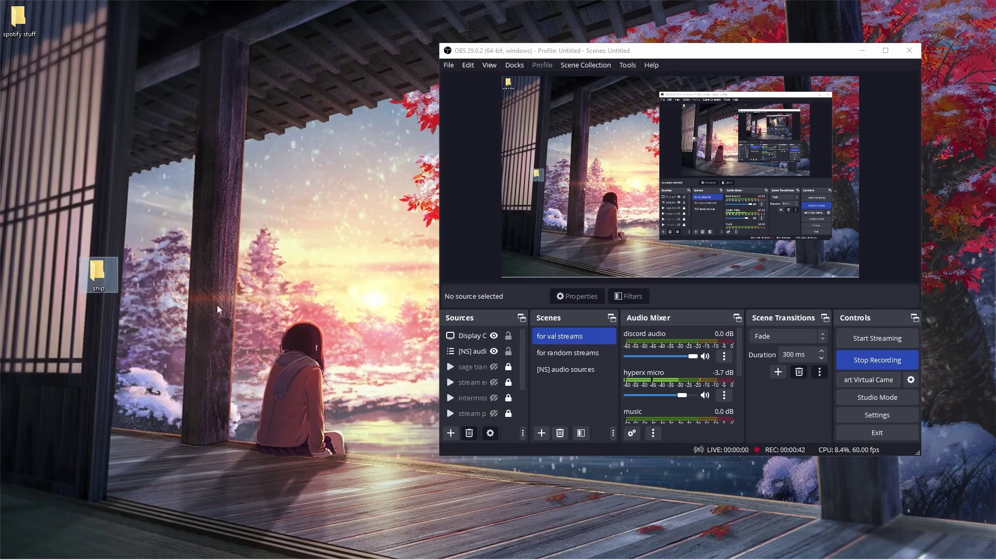
- Launch Snip.exe from the desktop snip folder and approve its Spotify authorization
double_click(98, 272)
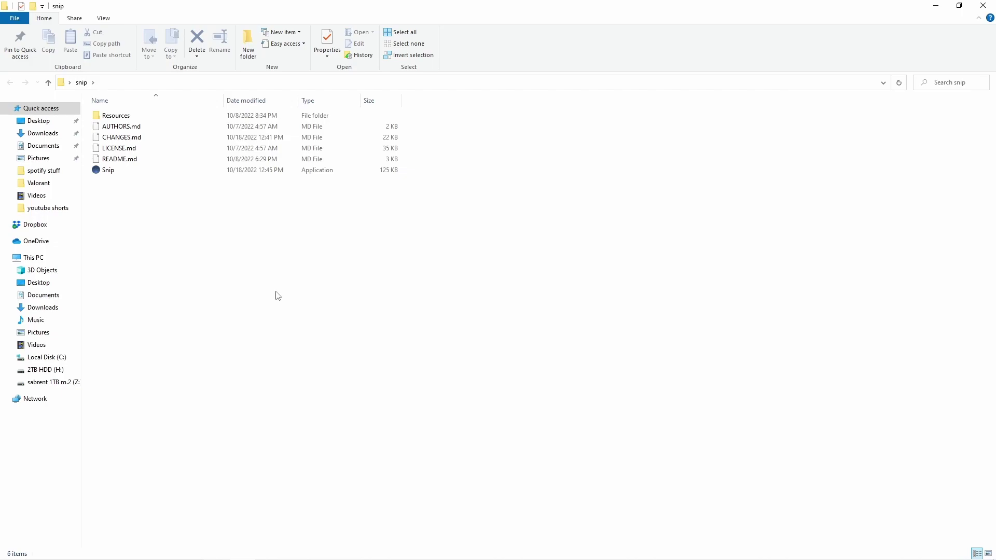
left_click(222, 172)
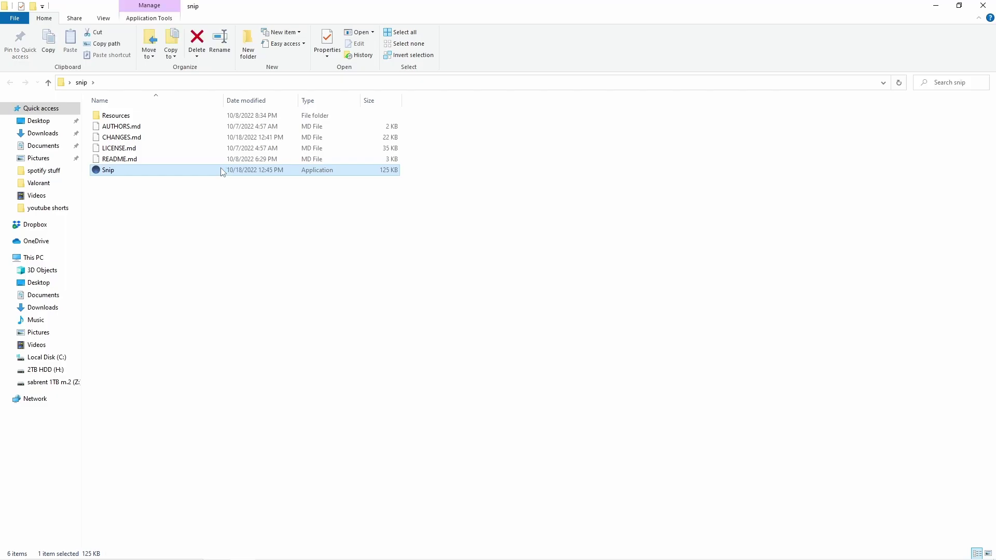
double_click(222, 172)
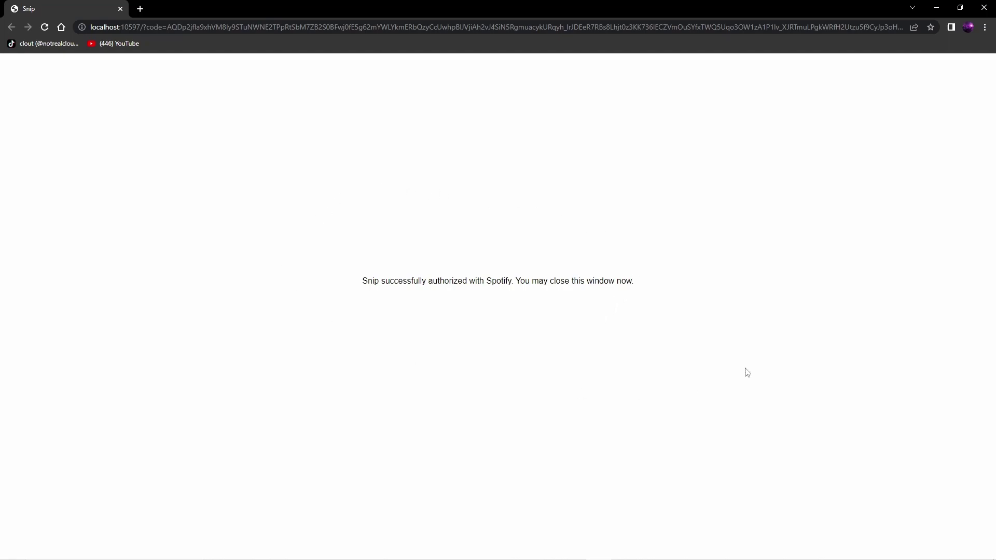
left_click(937, 7)
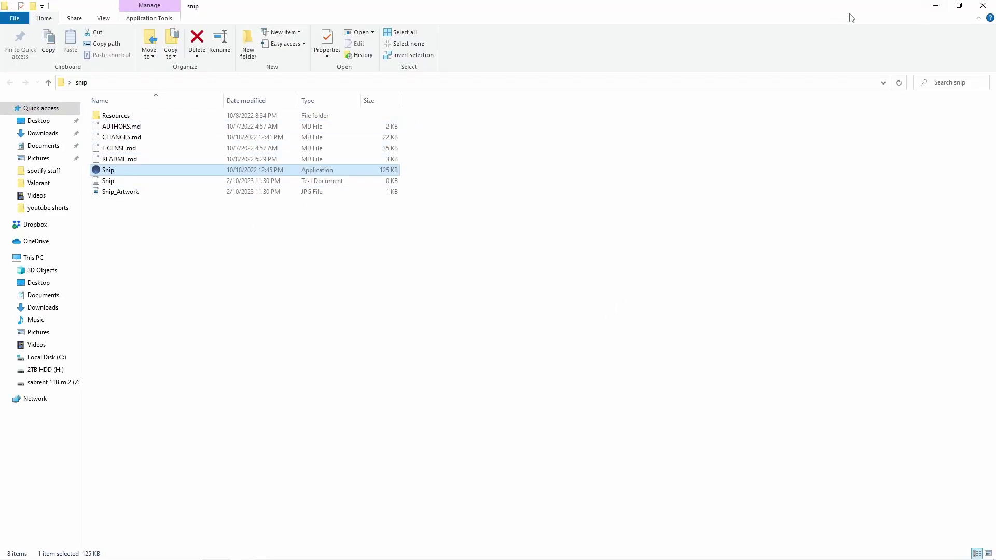
left_click(937, 7)
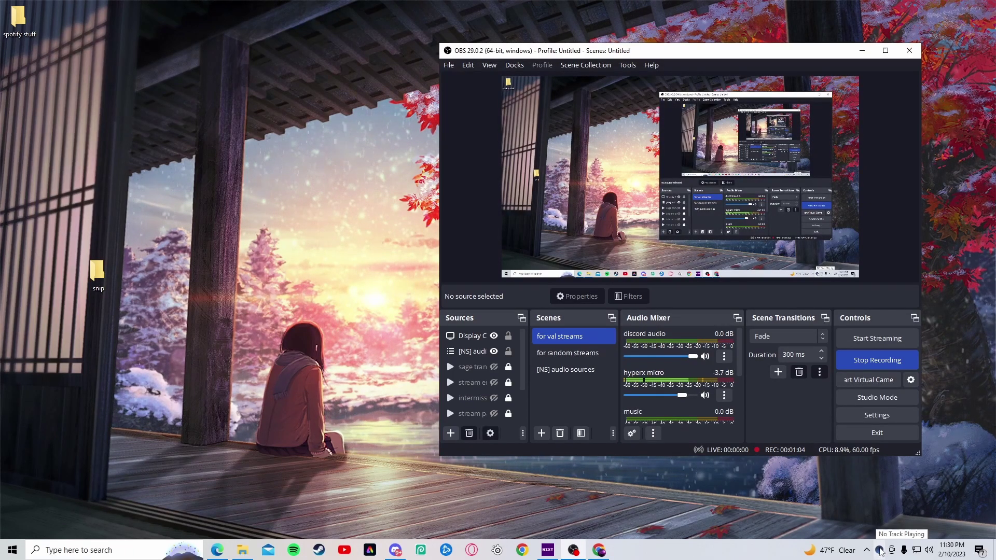
- Exit Snip from its tray icon menu
right_click(880, 550)
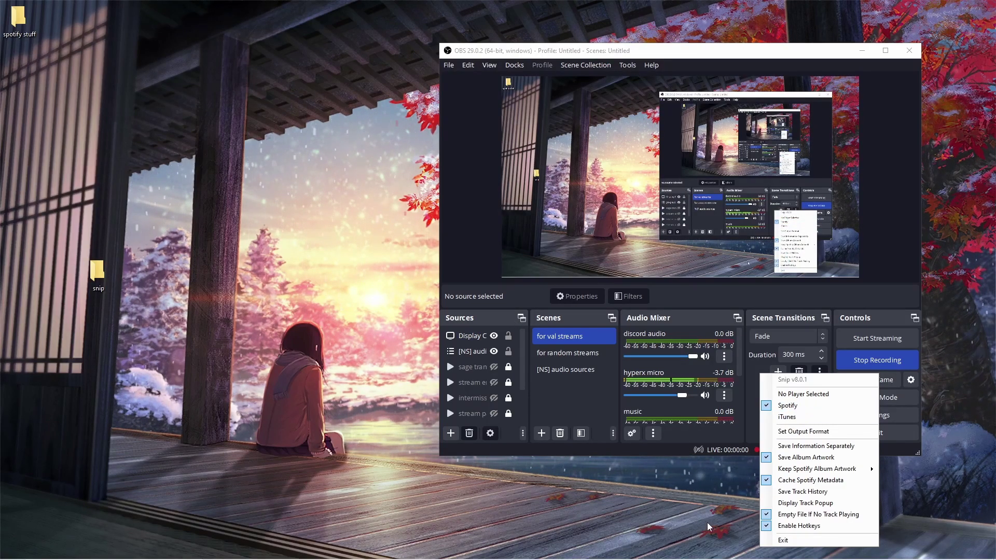
left_click(791, 541)
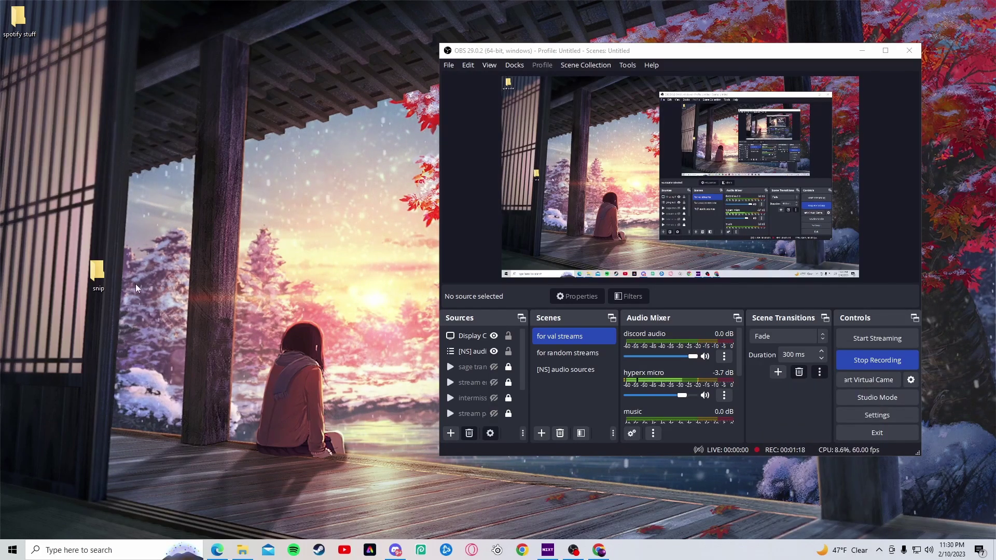
- Relaunch Snip from the snip folder and add its Snip.txt file as an OBS scene source
double_click(97, 273)
key("Down")
key("Down")
key("Up")
key("Up")
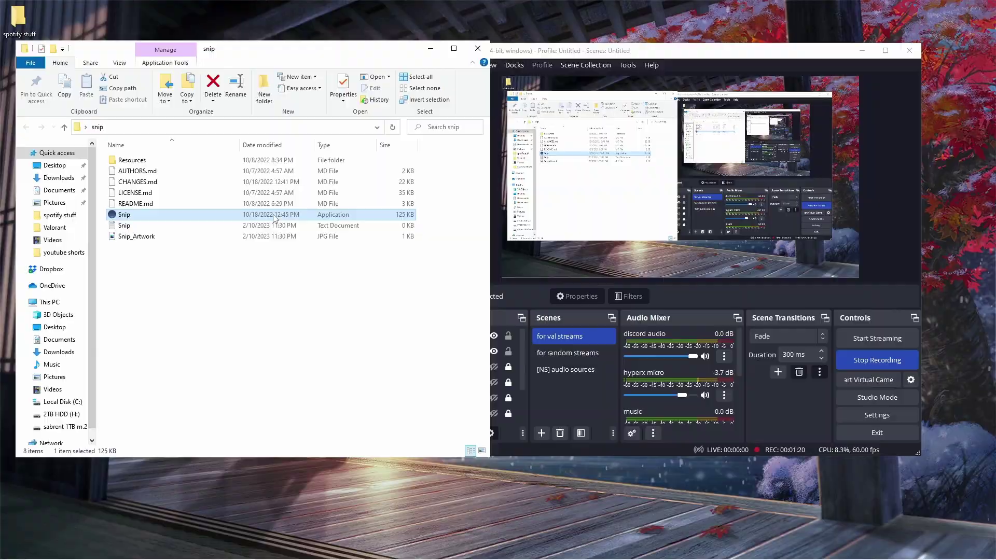
key("Return")
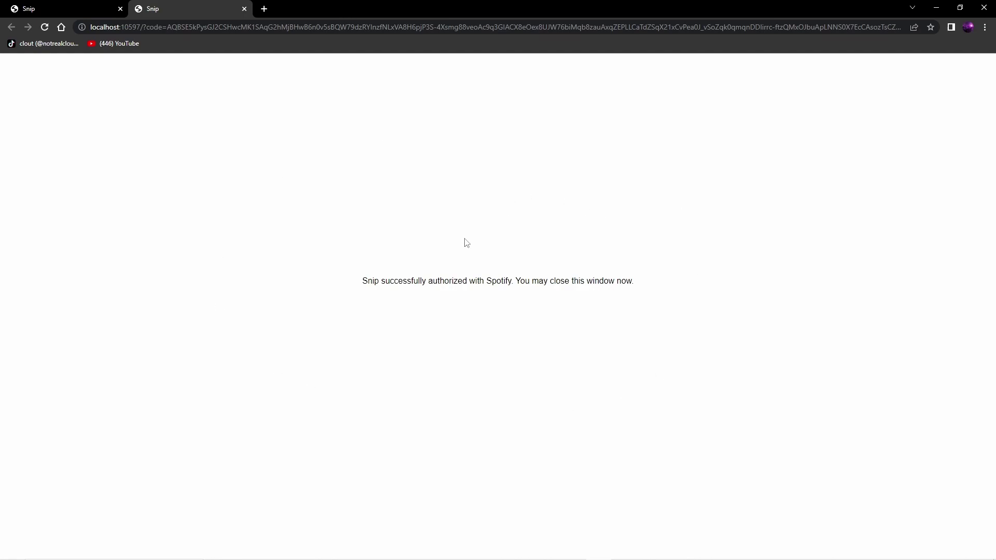
left_click(984, 7)
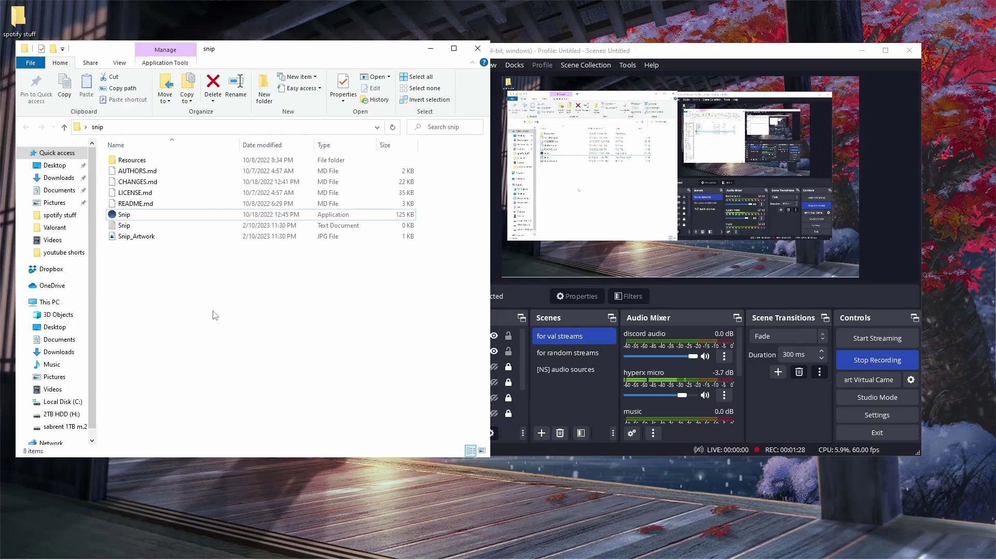
left_click(242, 226)
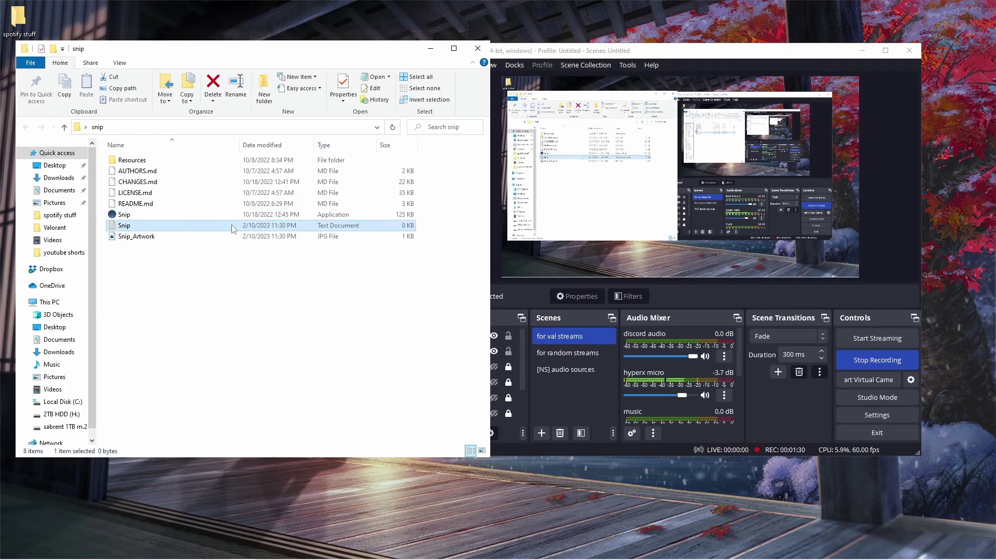
left_click(557, 193)
- Resize the Snip.txt source in the preview, then remove it from the scene
left_click(435, 50)
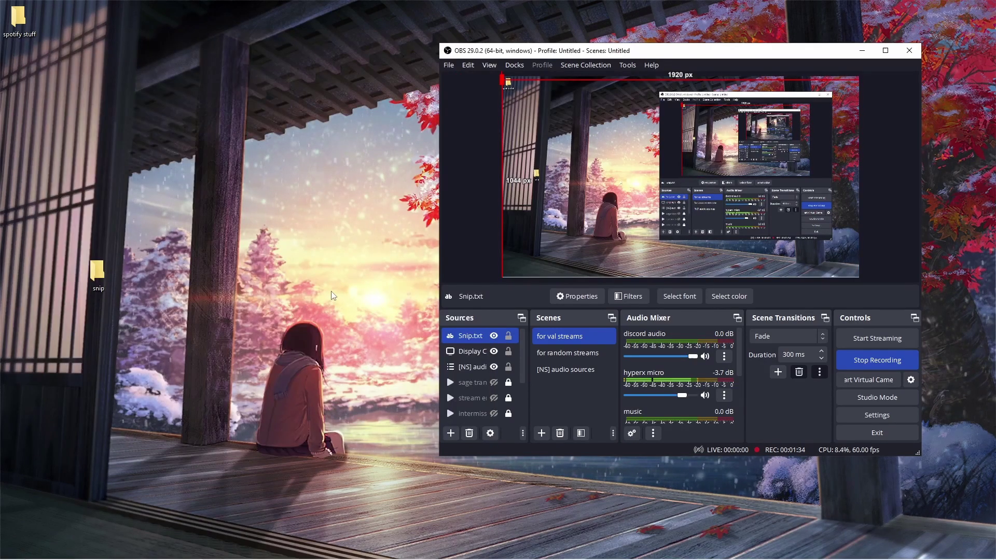
left_click_drag(502, 79, 509, 115)
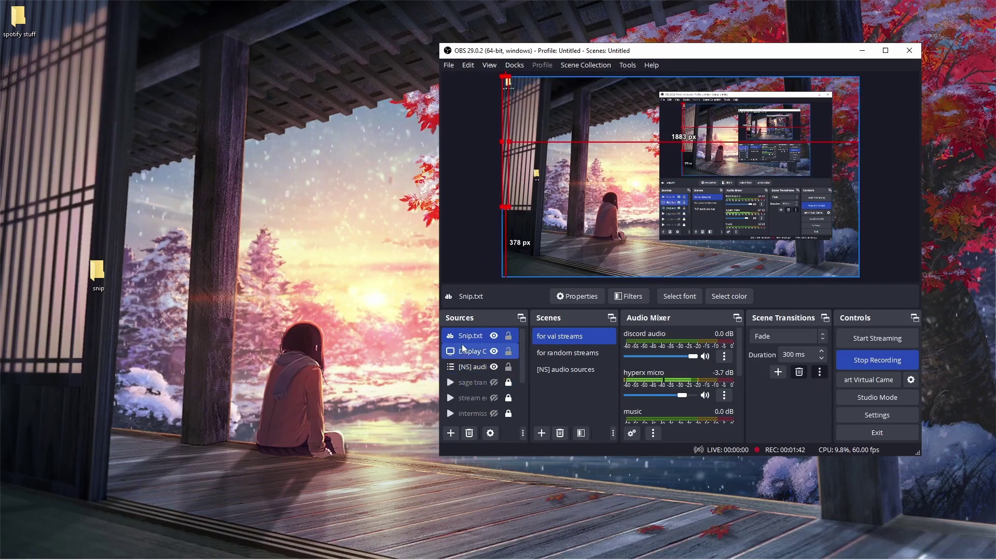
left_click(291, 553)
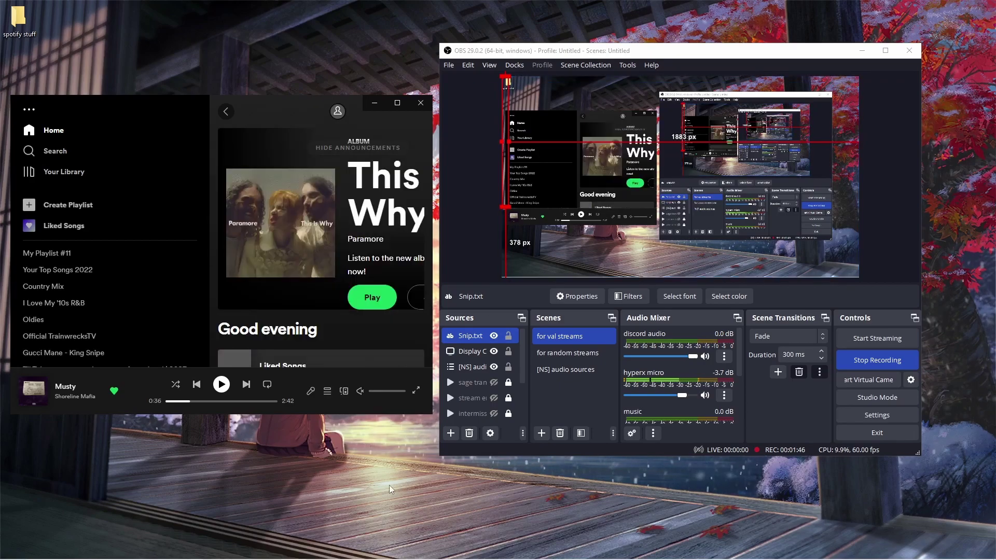
right_click(470, 338)
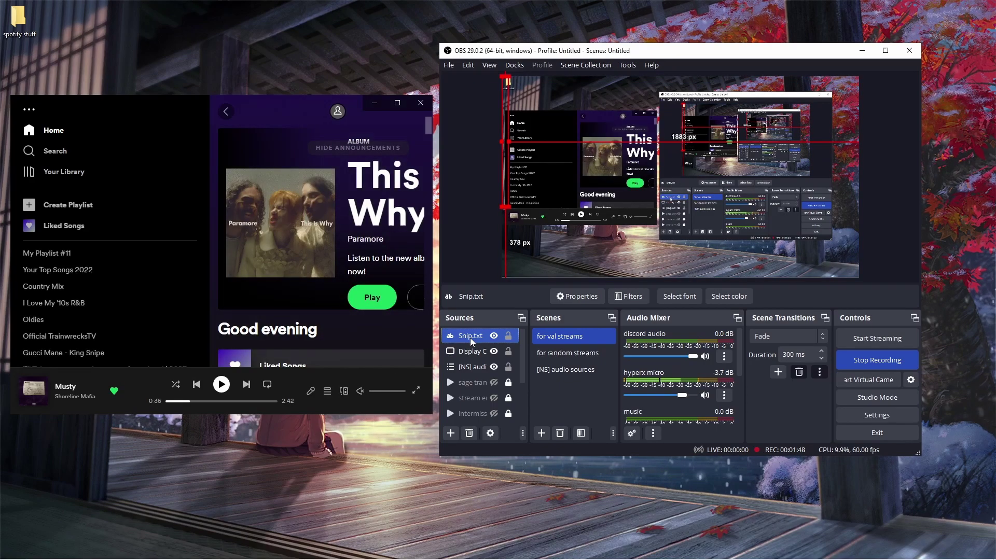
left_click(488, 164)
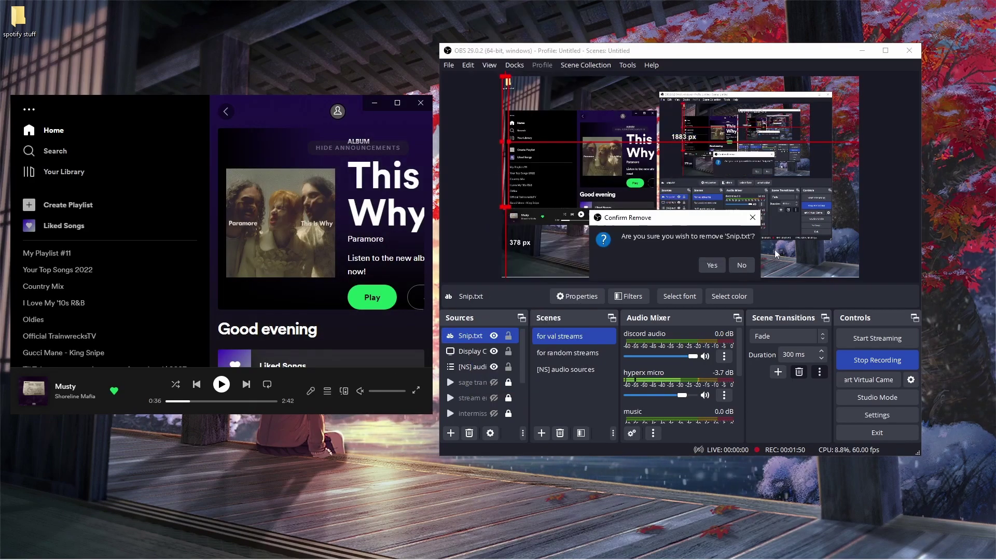
left_click(763, 253)
- Quit Snip from the tray and start Spotify playing Musty
left_click(879, 550)
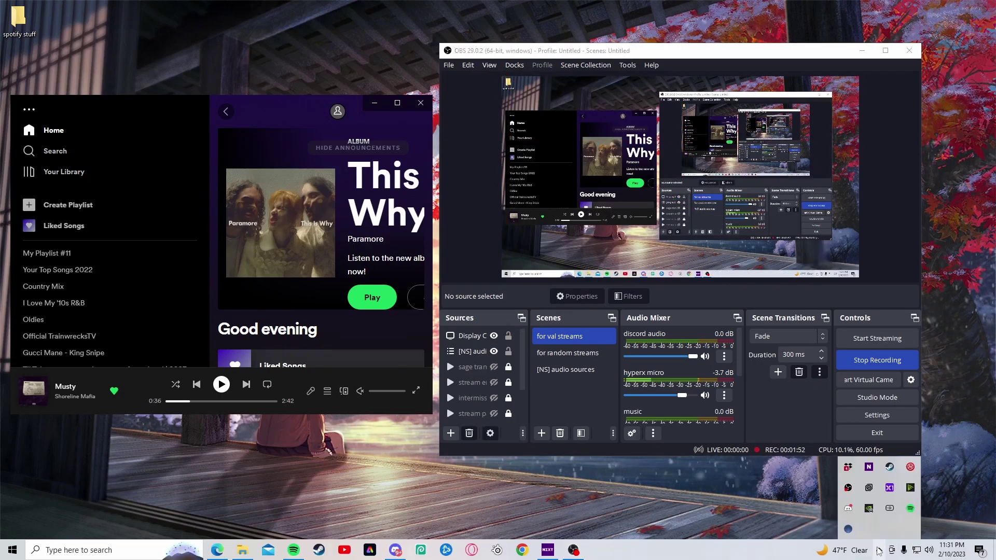
right_click(849, 530)
left_click(833, 527)
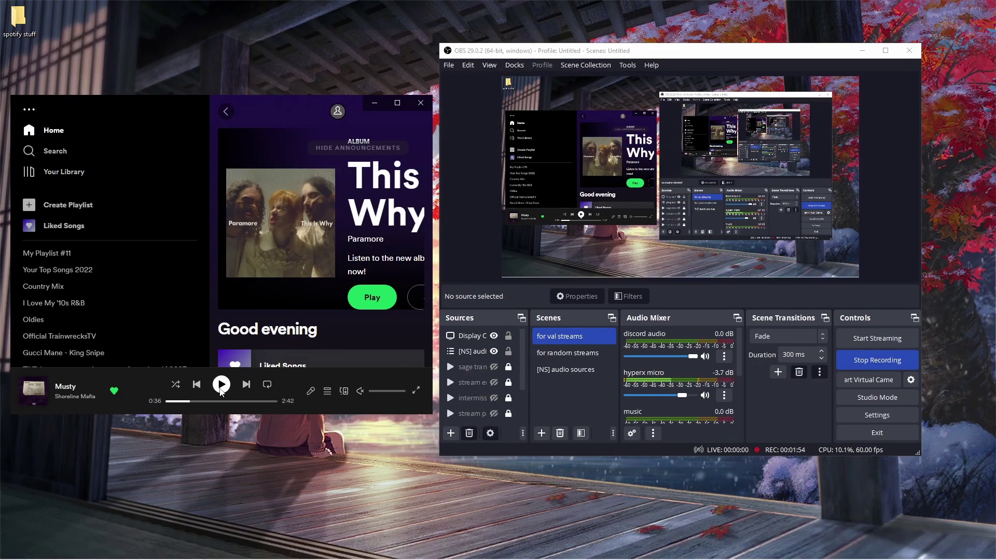
left_click(221, 390)
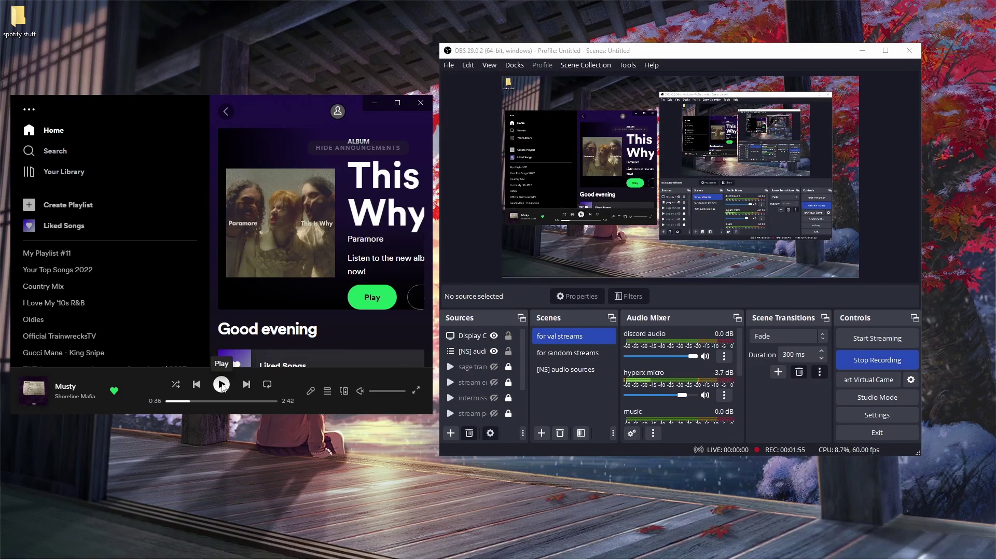
left_click(374, 104)
- Relaunch Snip and add Snip.txt back into the OBS scene, now showing Musty — Shoreline Mafia
key("alt+Tab")
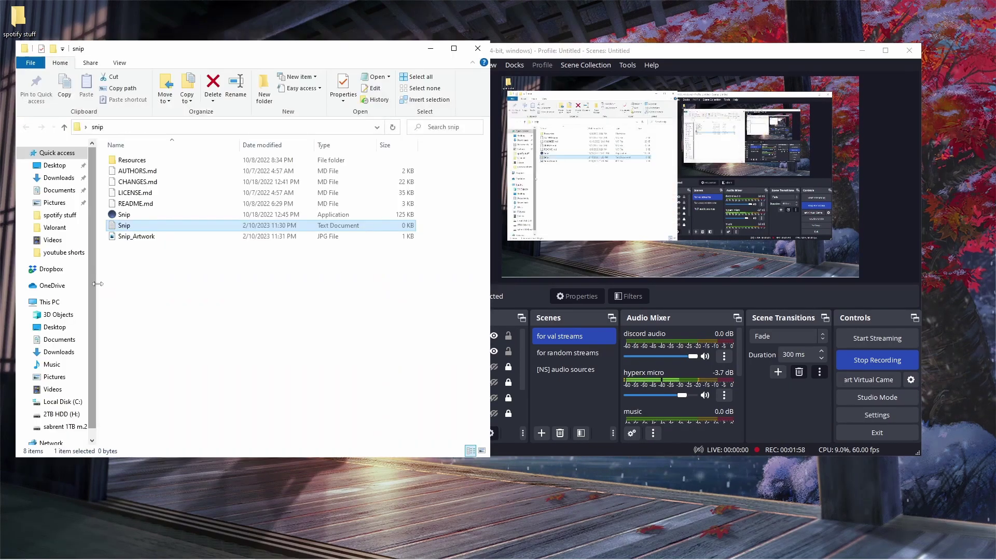
left_click(176, 255)
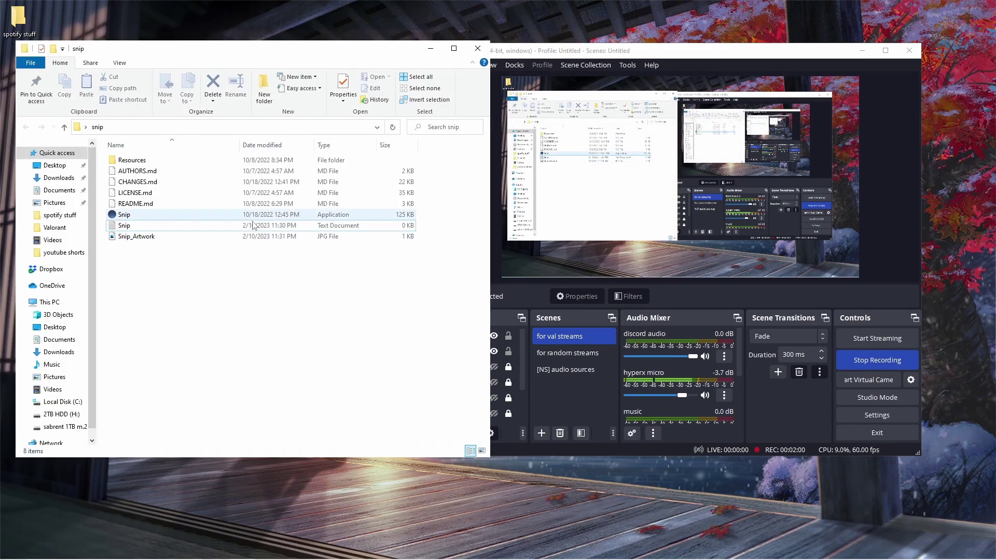
double_click(369, 214)
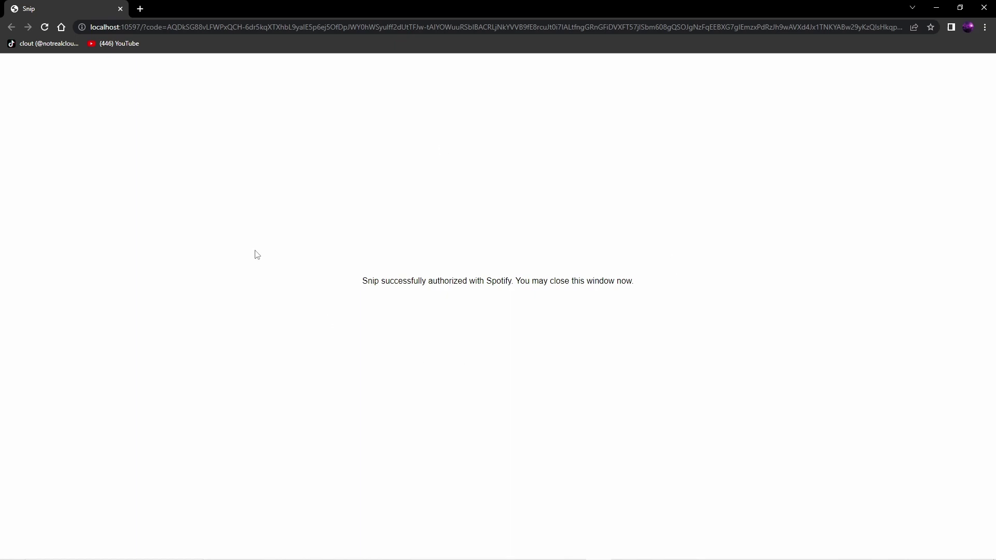
left_click(983, 9)
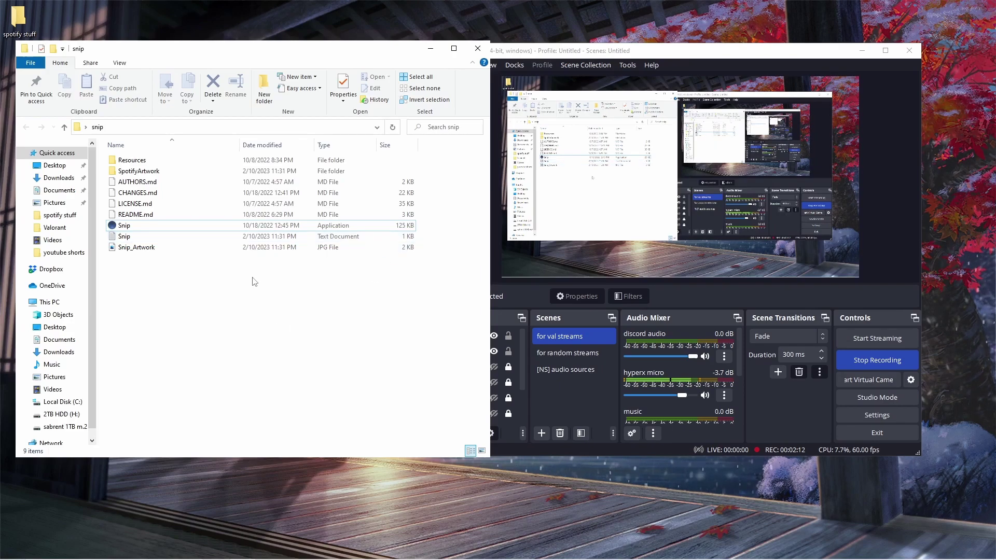
left_click(218, 236)
left_click_drag(264, 240, 565, 146)
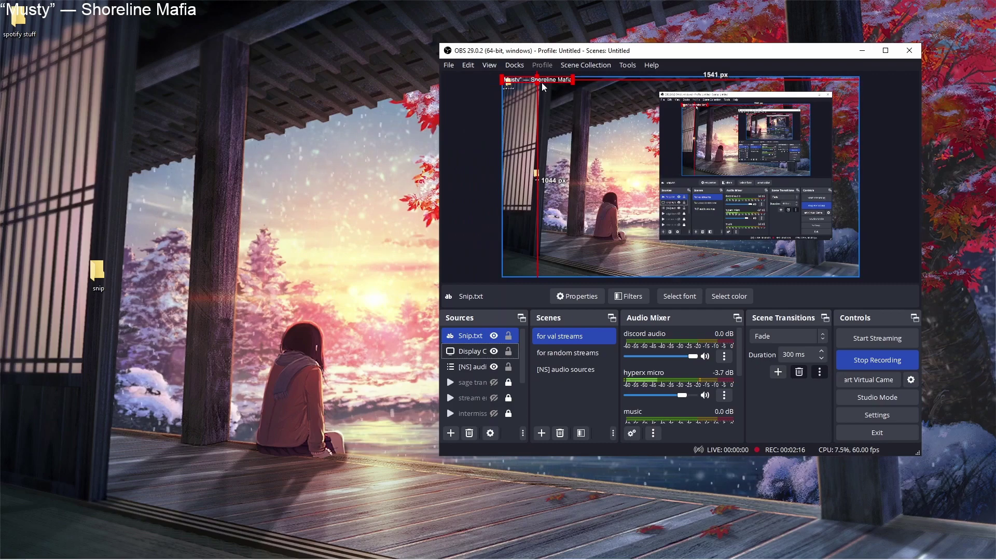
- Move the Snip.txt text to the canvas bottom-left and skip to the next Spotify song
left_click_drag(542, 82, 566, 270)
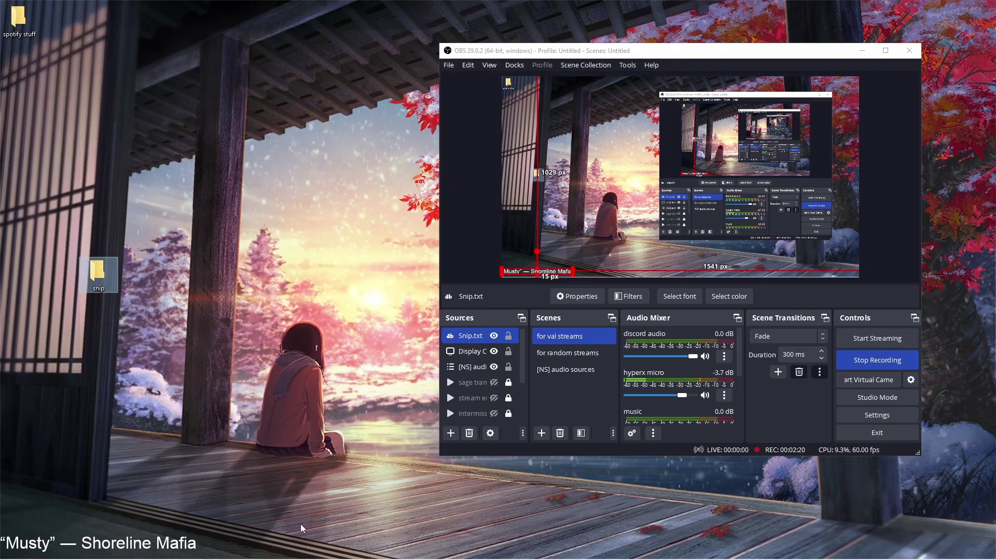
left_click(294, 550)
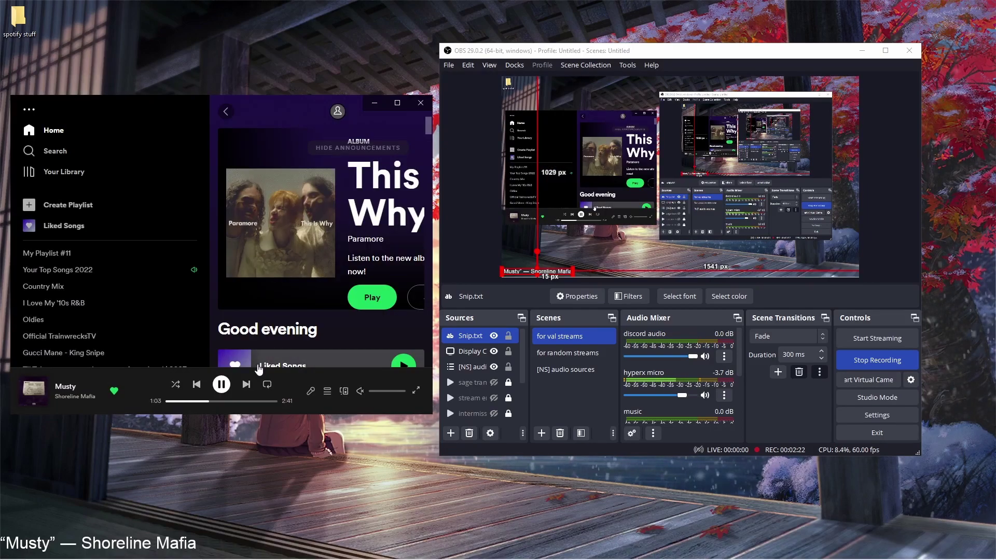
left_click(252, 383)
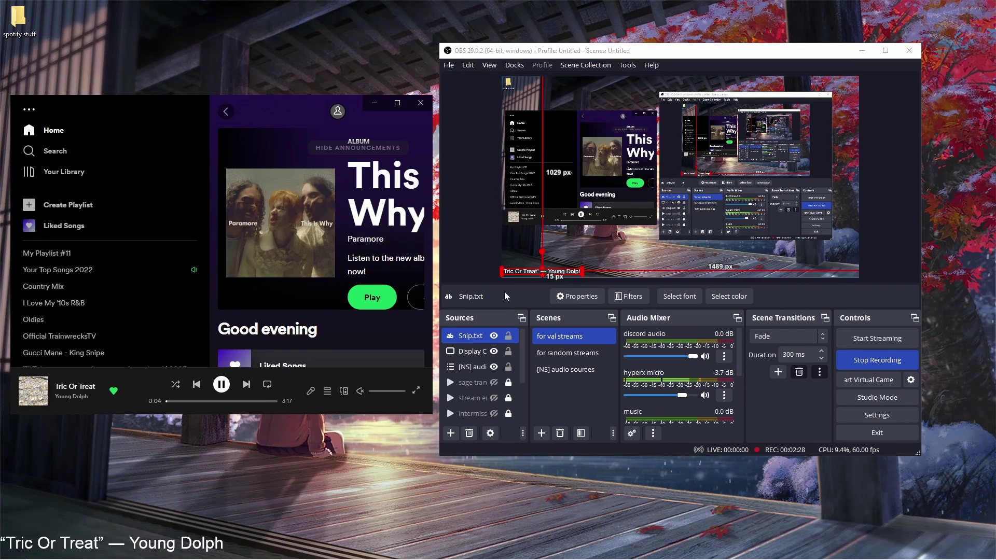
- Skip through more Spotify songs to test whether the now-playing text updates
mouse_move(812, 558)
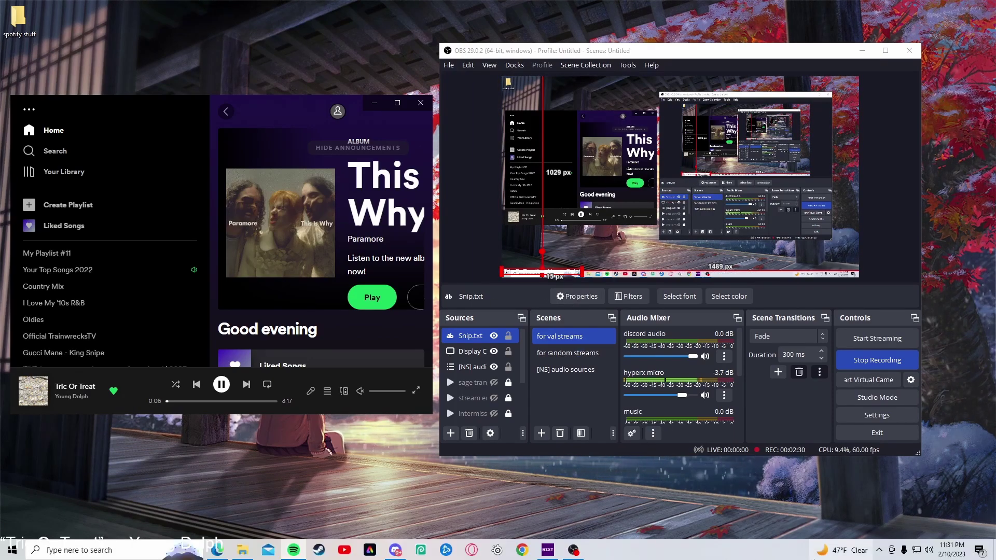
left_click(880, 550)
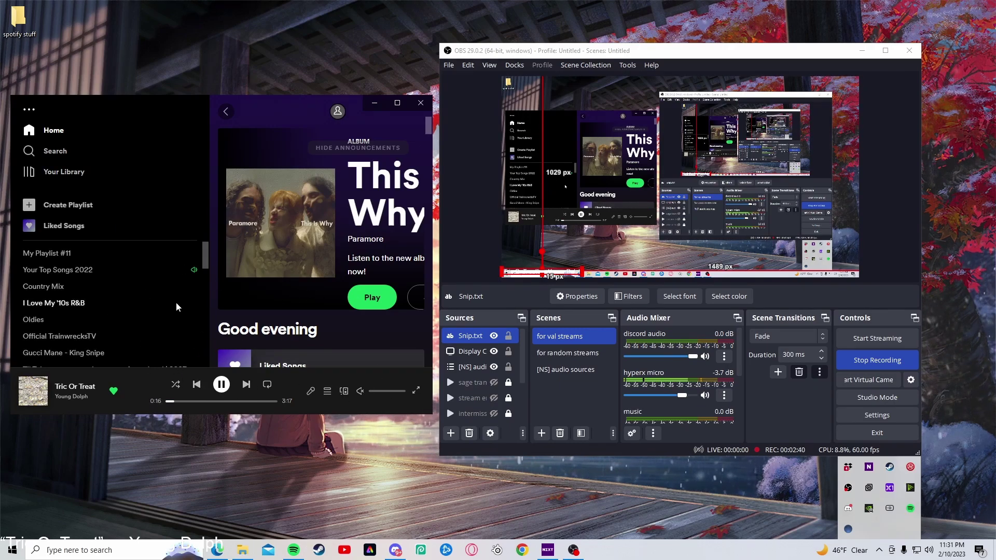
left_click(242, 390)
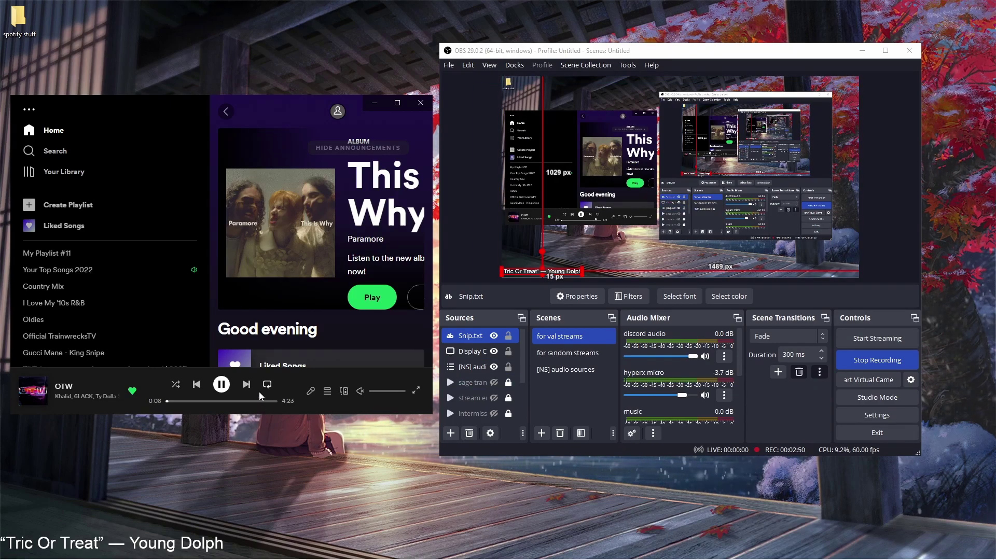
left_click(248, 386)
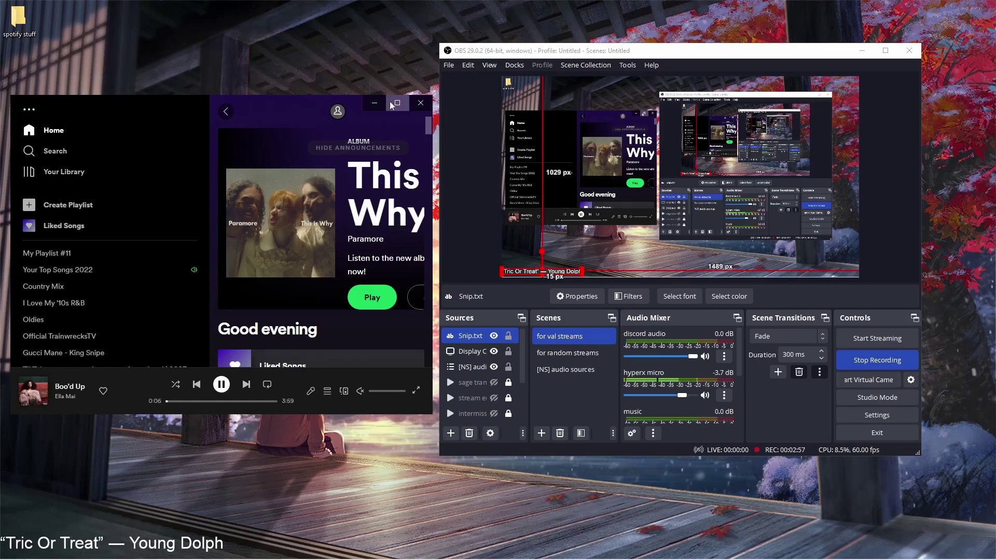
- Remove the Snip.txt source from the scene and quit Snip from the tray
left_click(374, 102)
right_click(469, 336)
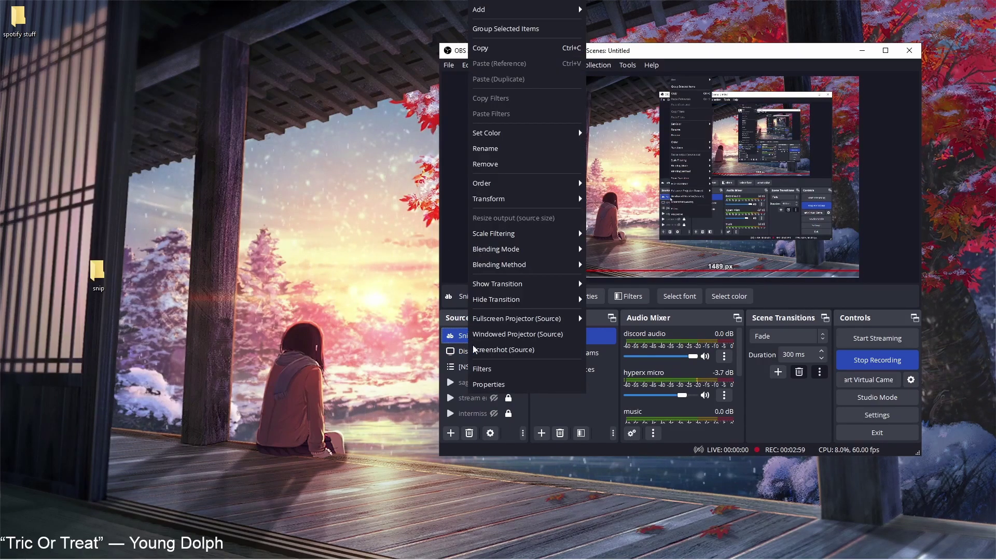
left_click(486, 164)
left_click(710, 265)
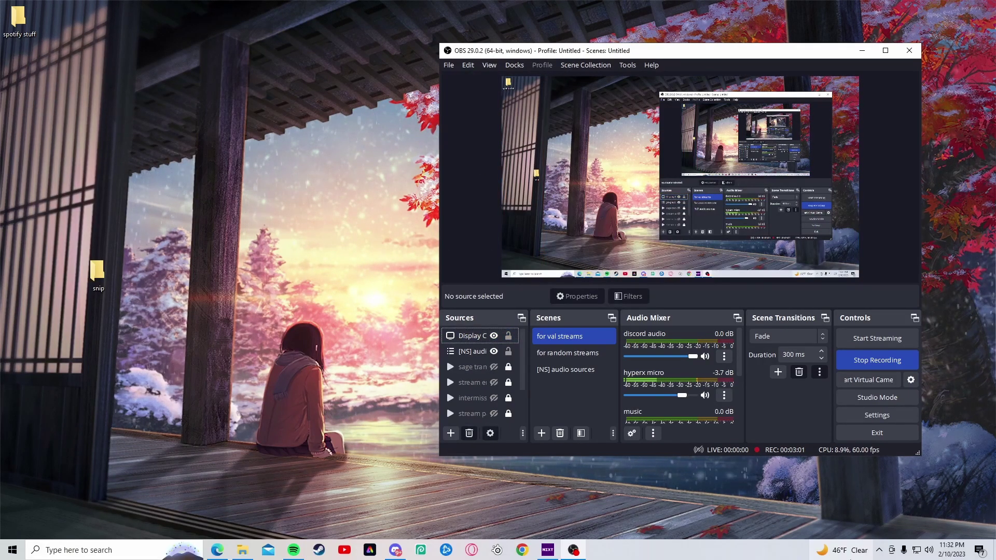
left_click(878, 550)
right_click(849, 530)
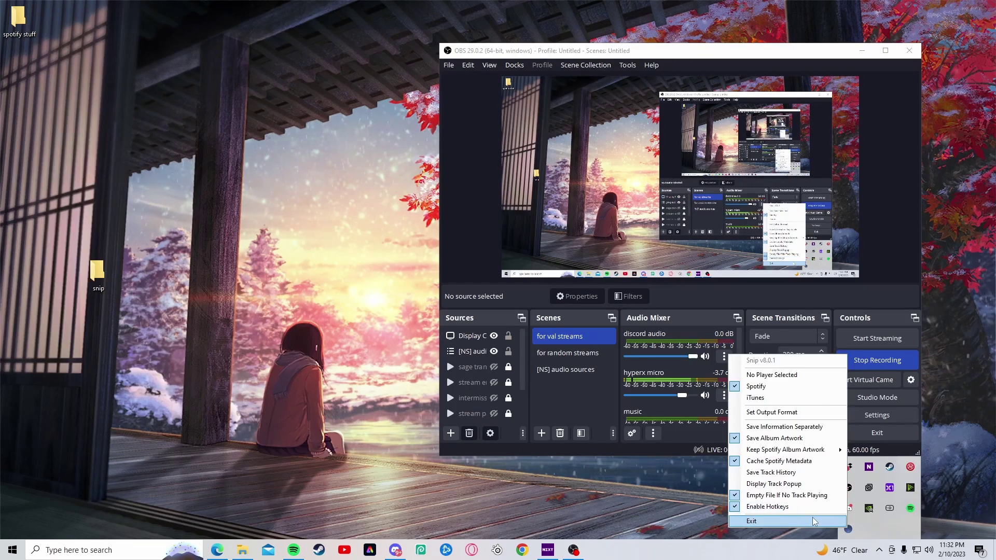
left_click(813, 520)
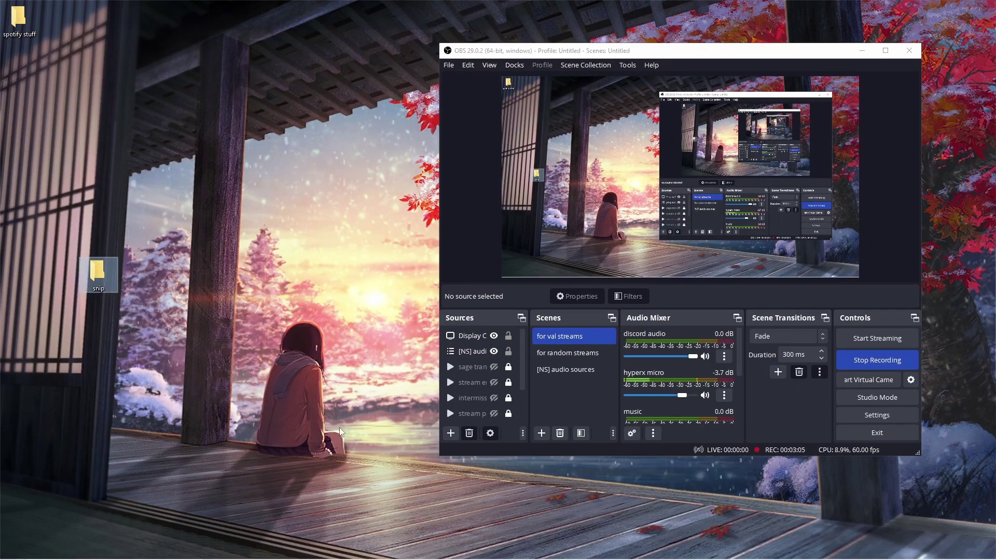
- Relaunch Snip and place the Snip.txt text, reading Boo'd Up — Ella Mai, at the canvas bottom-left
double_click(88, 264)
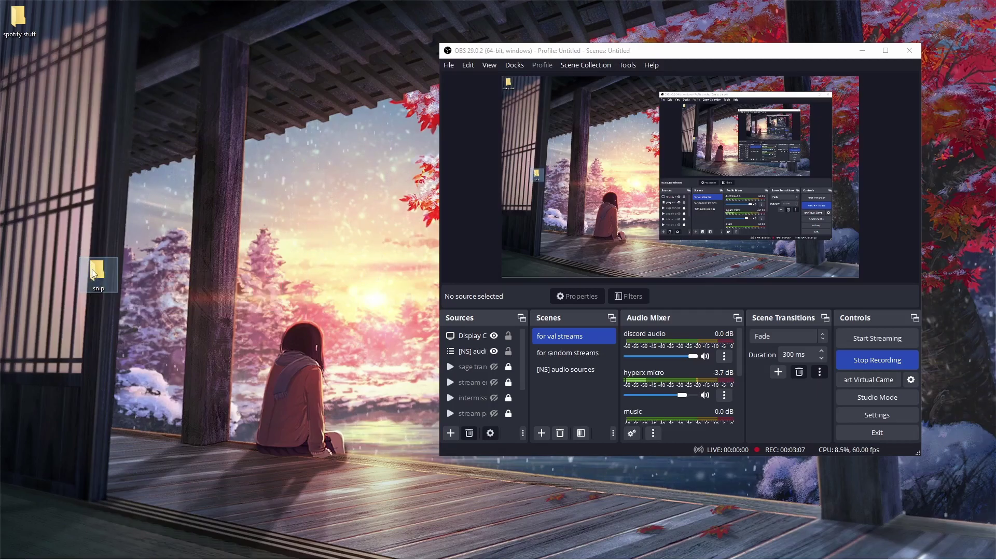
double_click(262, 228)
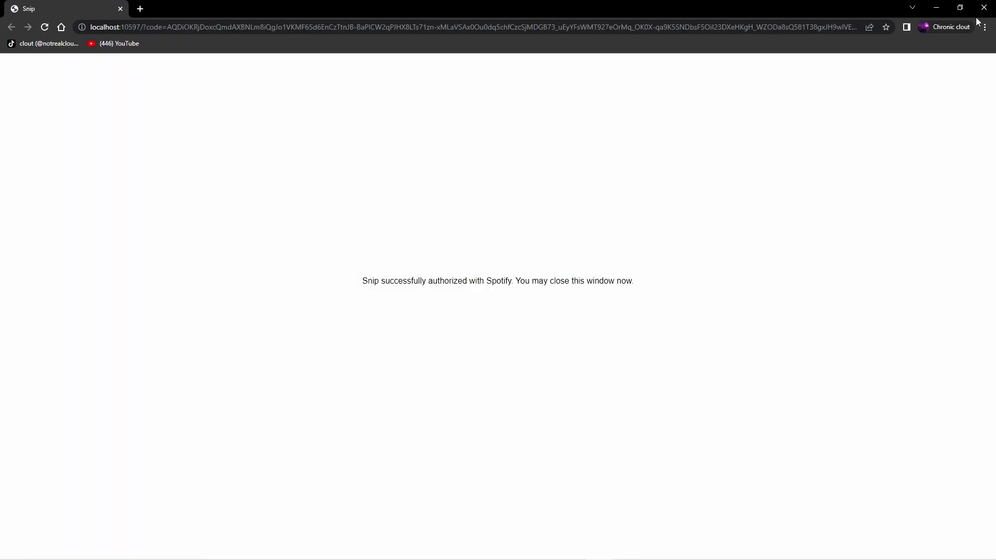
left_click(984, 8)
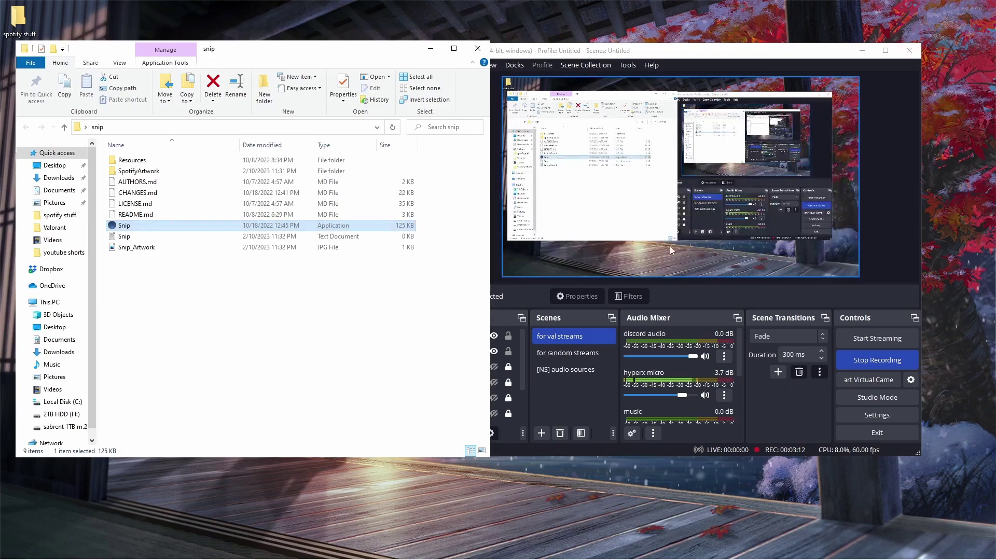
left_click(345, 239)
left_click(613, 173)
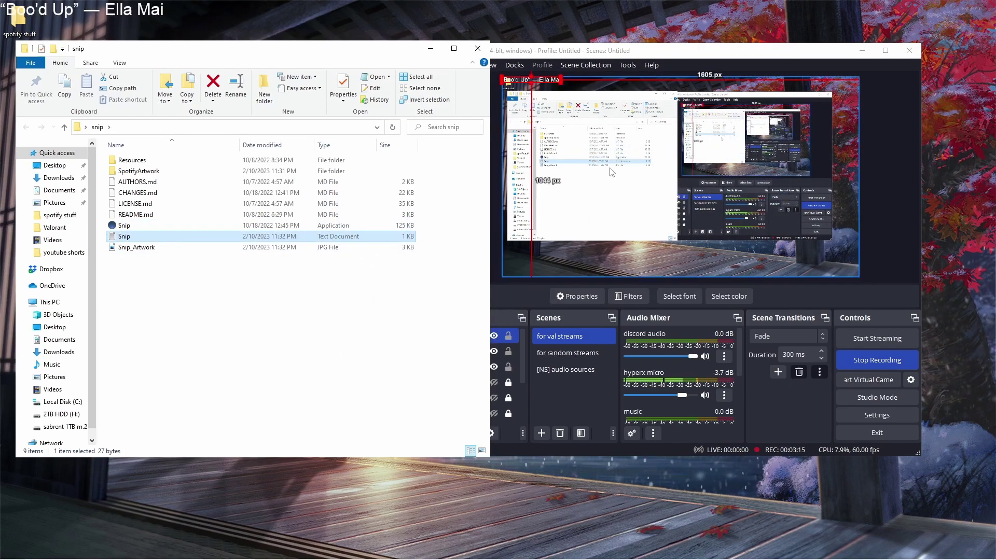
left_click(478, 48)
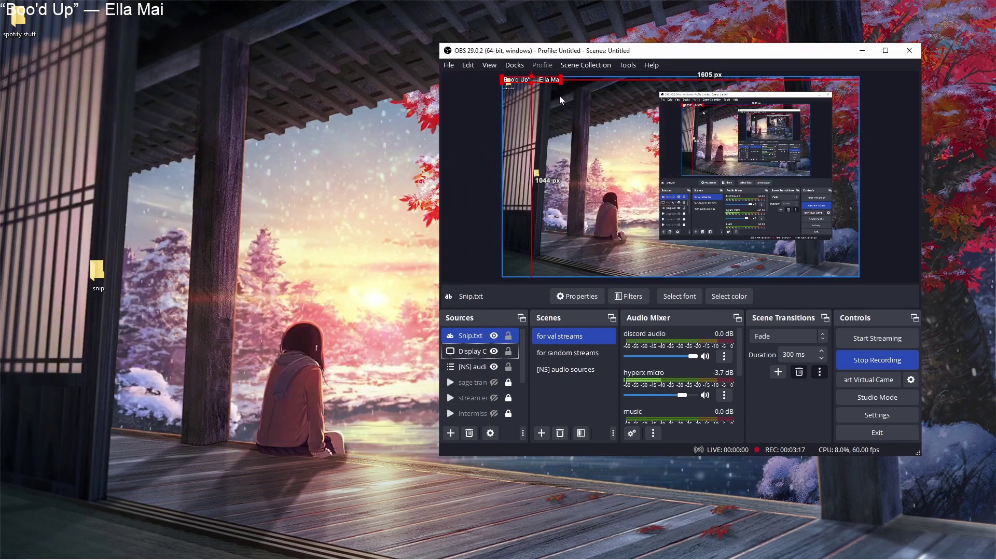
left_click_drag(542, 80, 542, 274)
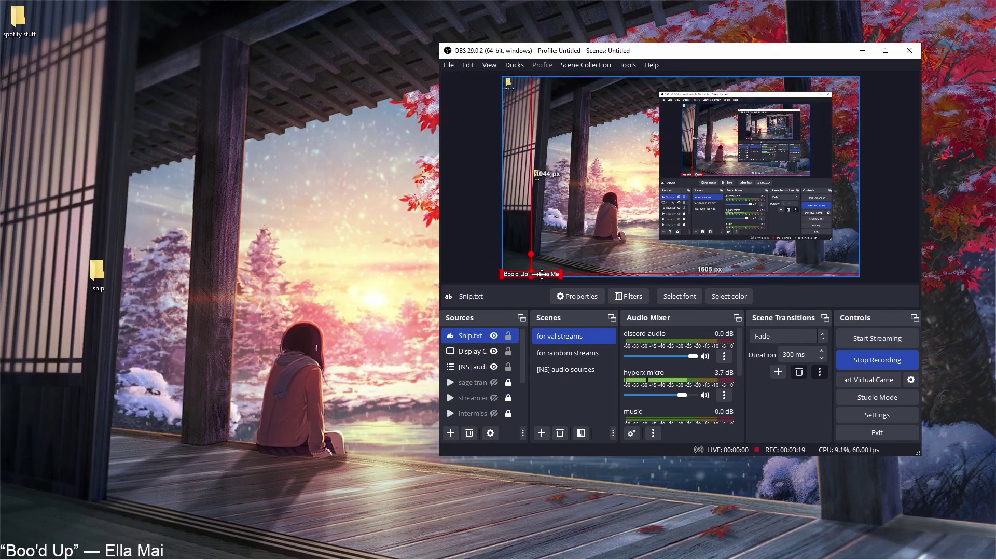
- Skip ahead two songs in Spotify
left_click(294, 549)
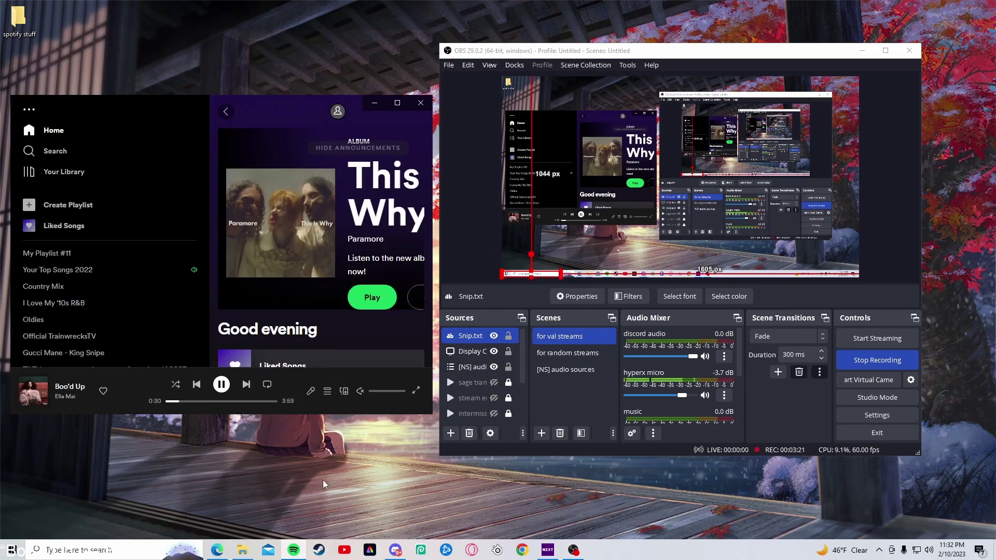
left_click(247, 384)
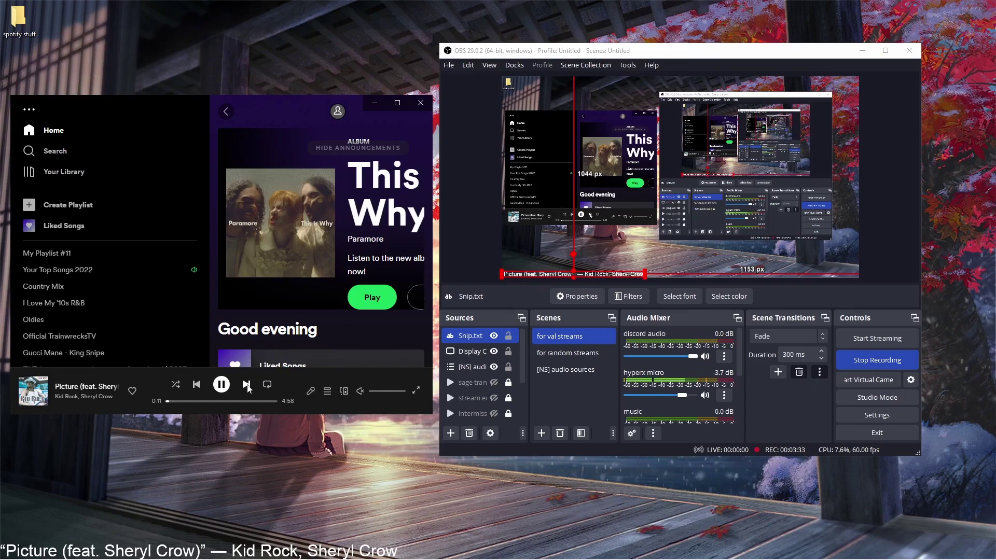
left_click(247, 386)
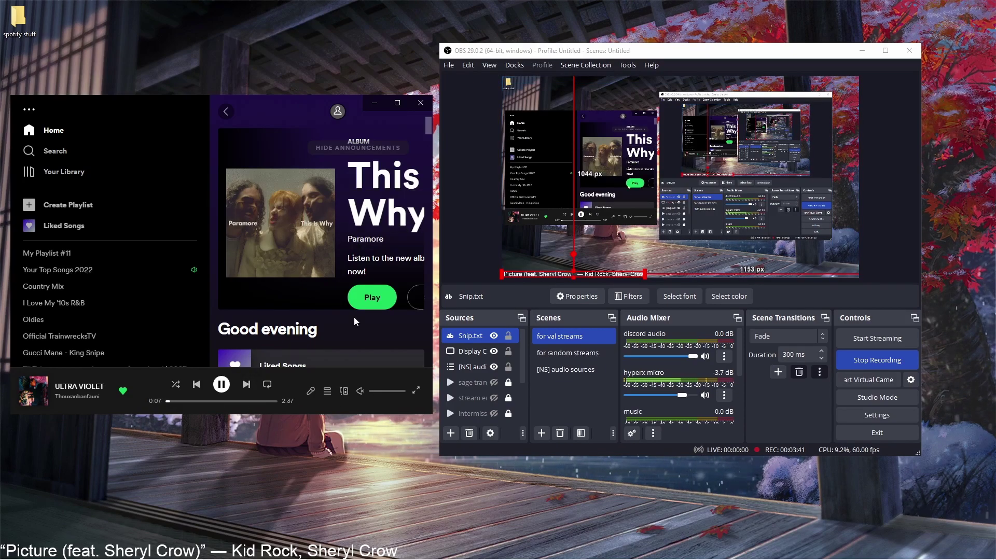
- Close and reopen Spotify, then skip again to FREAK by Tyga and Megan Thee Stallion
left_click(421, 104)
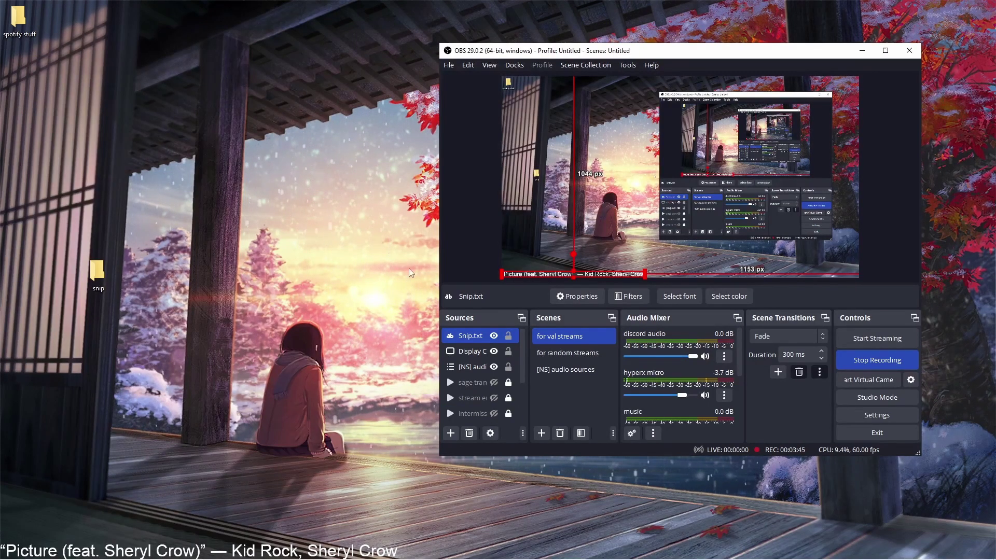
mouse_move(256, 555)
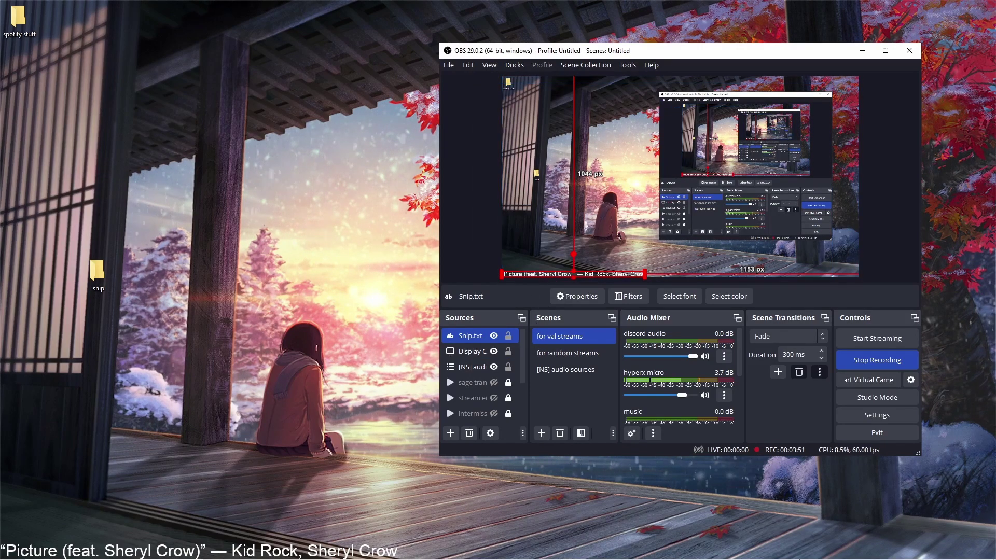
mouse_move(525, 559)
left_click(573, 550)
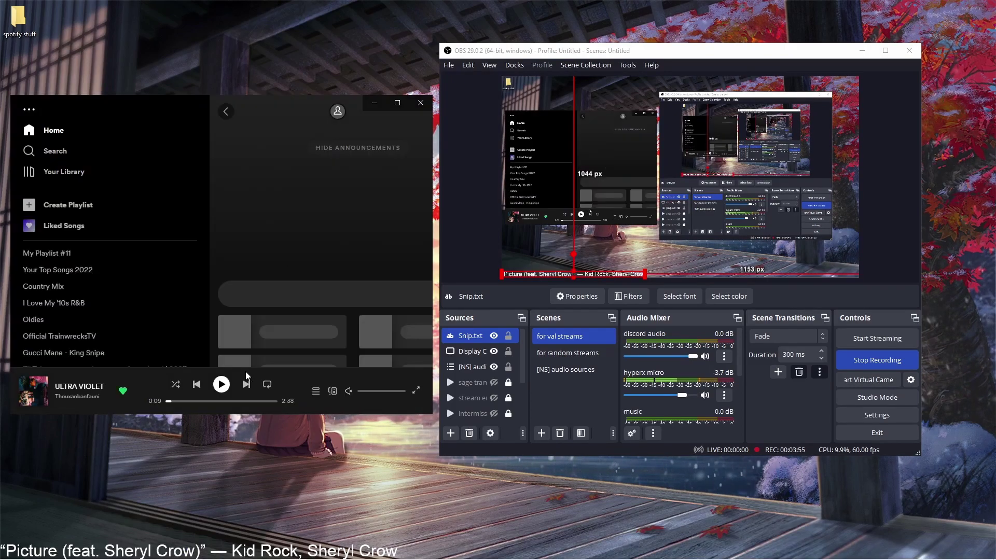
left_click(246, 384)
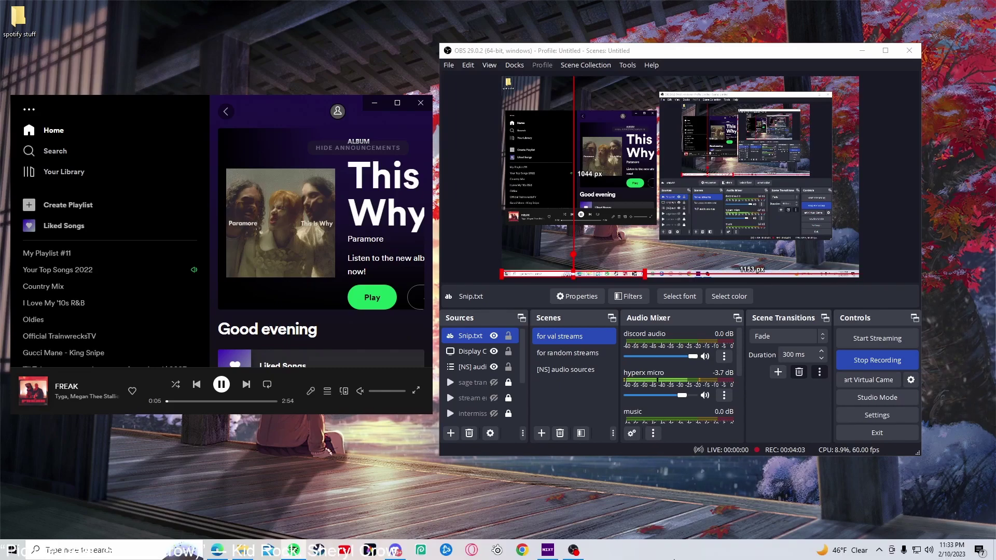
- Exit Snip from its system tray icon
left_click(879, 549)
right_click(849, 529)
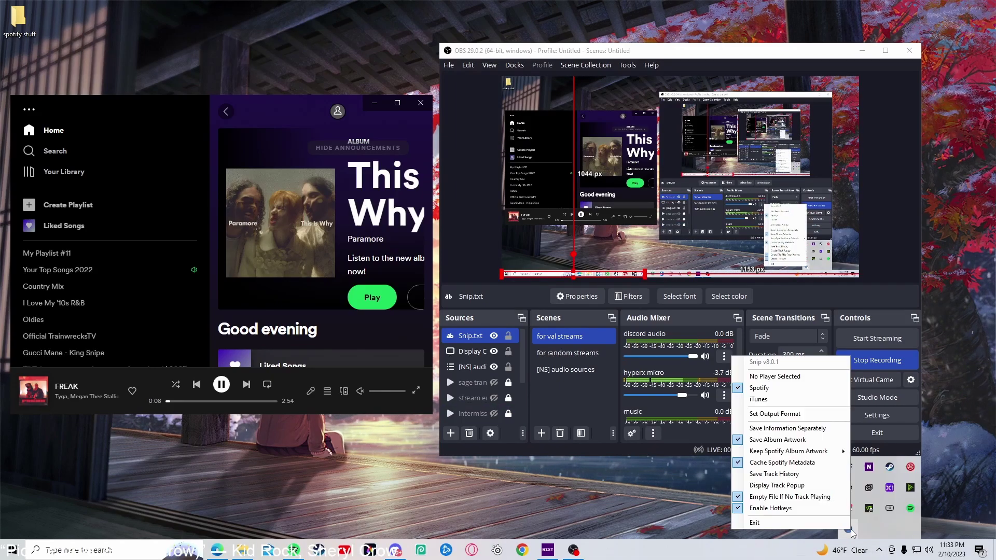
left_click(826, 522)
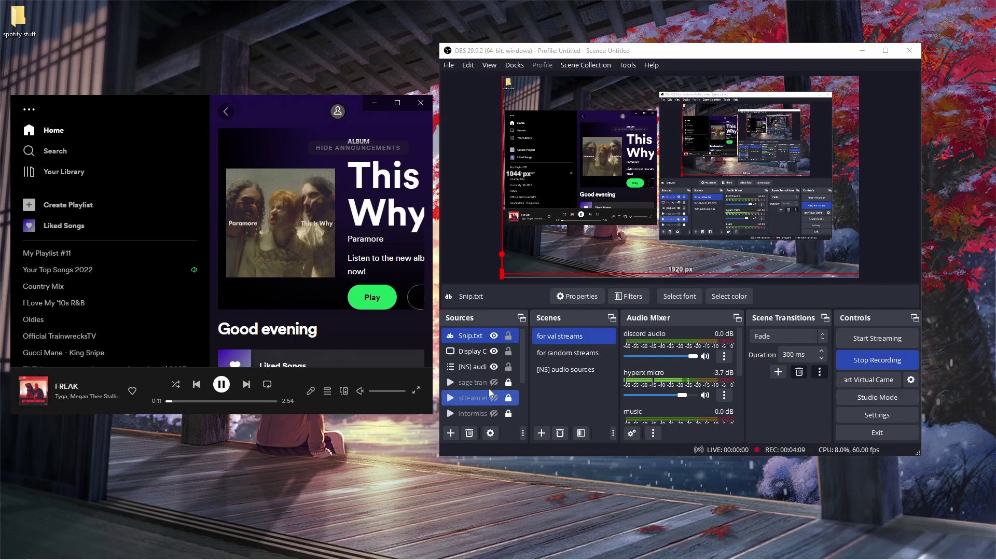
- Relaunch Snip.exe from the snip folder, then close the browser authorization page and folder window
left_click(374, 103)
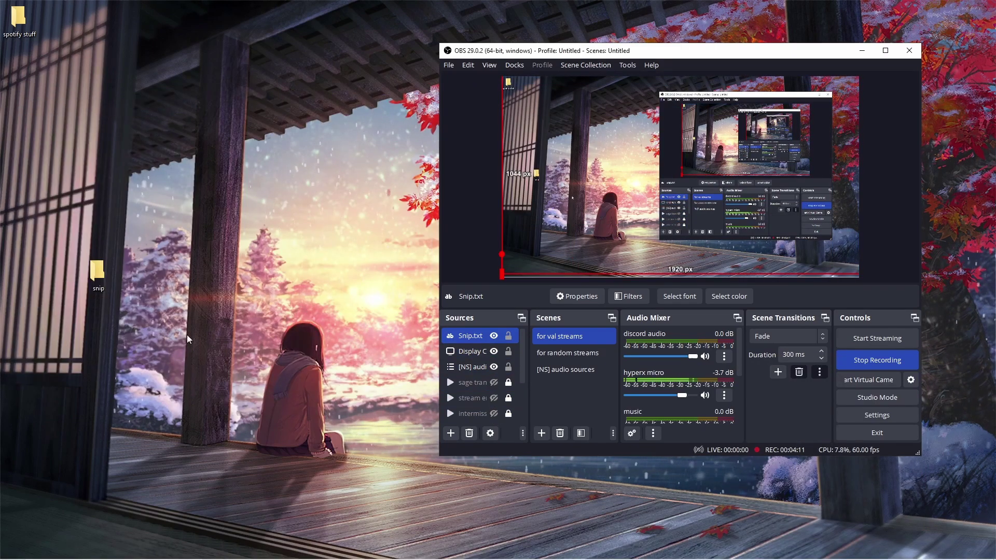
double_click(106, 272)
double_click(275, 227)
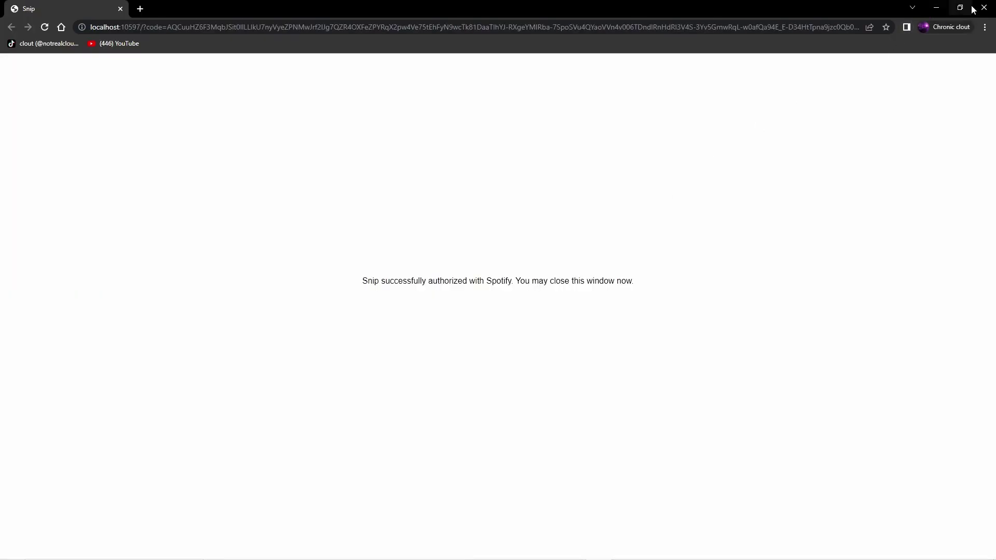
left_click(984, 7)
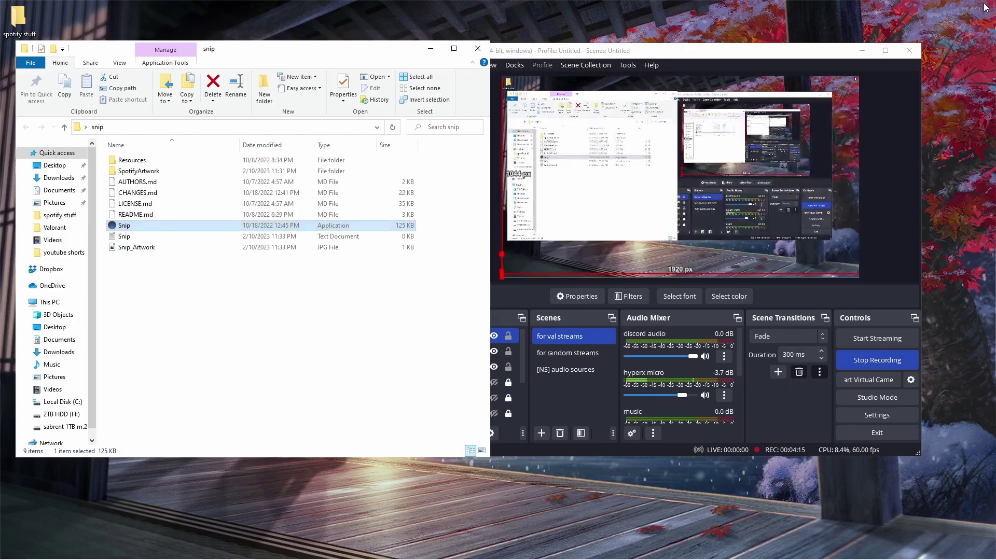
left_click(431, 47)
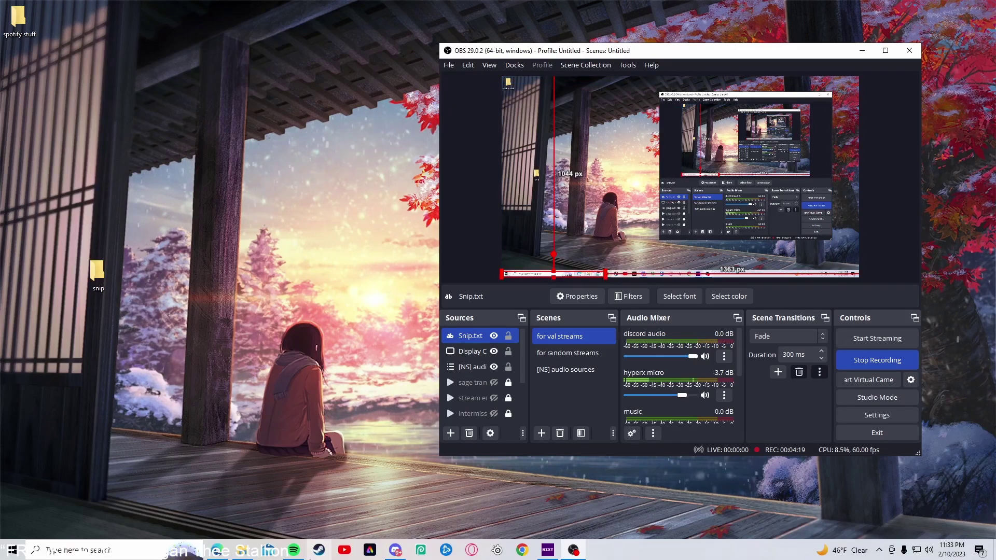
- Skip two Spotify tracks to reach 'Major (feat. Key Glock)', confirming the OBS text updates
left_click(304, 549)
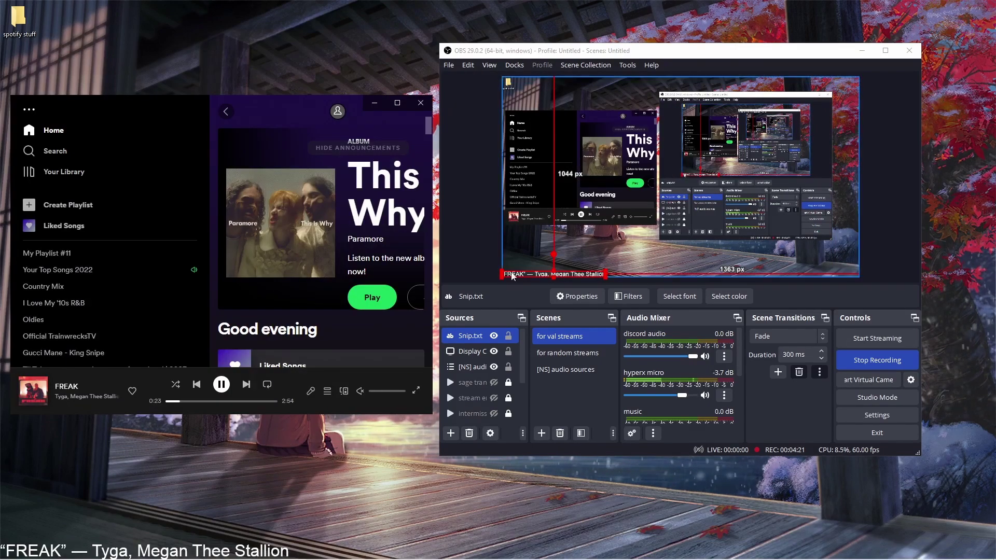
left_click(247, 384)
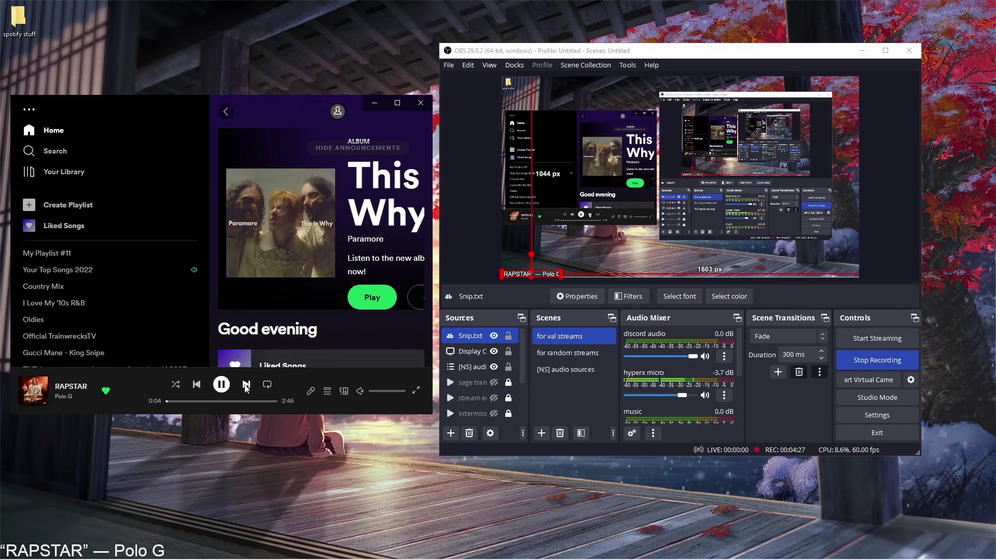
left_click(246, 385)
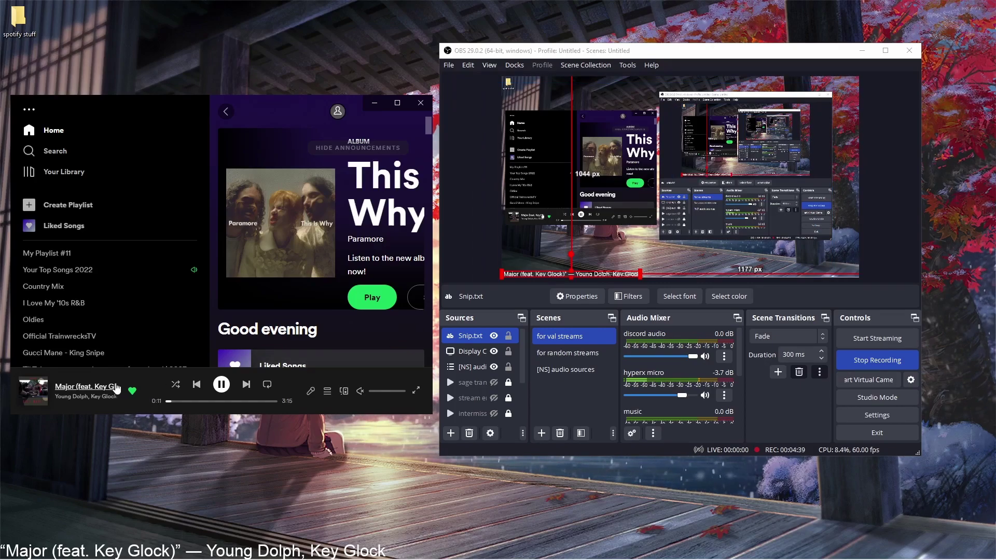
- Close the Spotify window, leaving OBS showing 'Major (feat. Key Glock)' at the canvas bottom
left_click(421, 106)
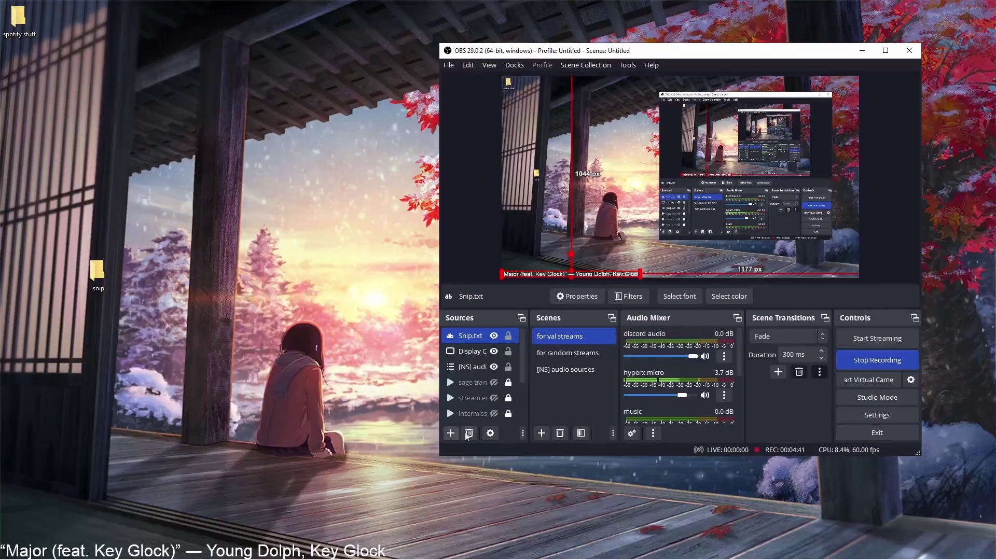